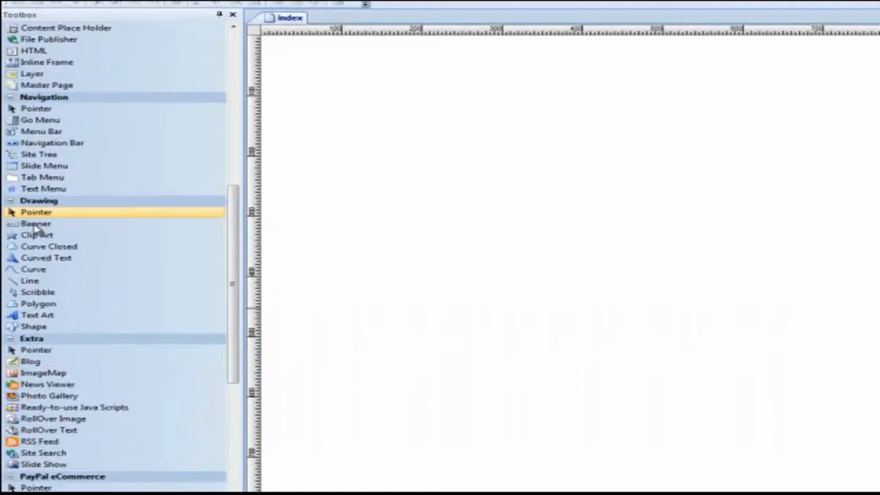
Draw a wide banner near the top of the index page and replace its page-title text with "My Banner".
left_click(98, 101)
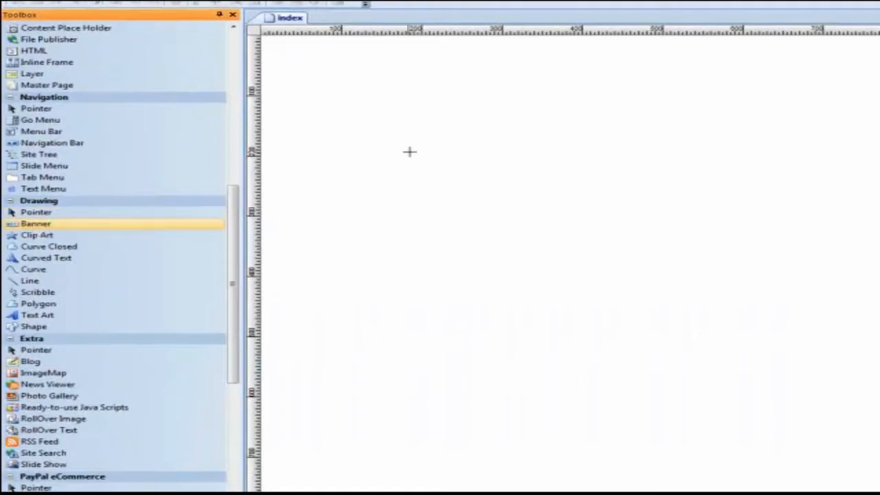
left_click_drag(379, 139, 820, 195)
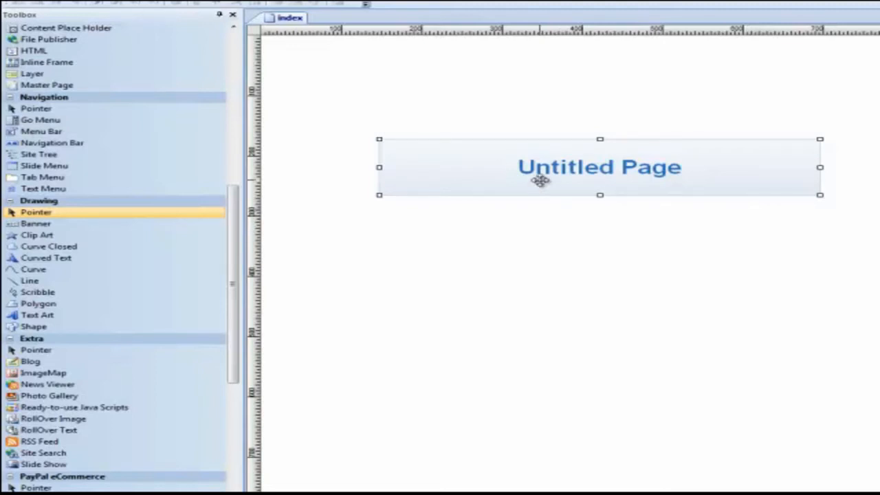
double_click(540, 180)
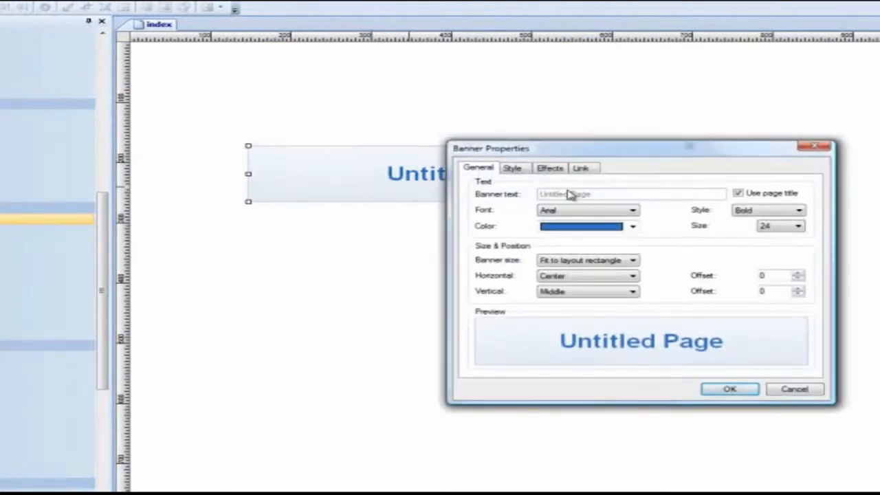
left_click(738, 194)
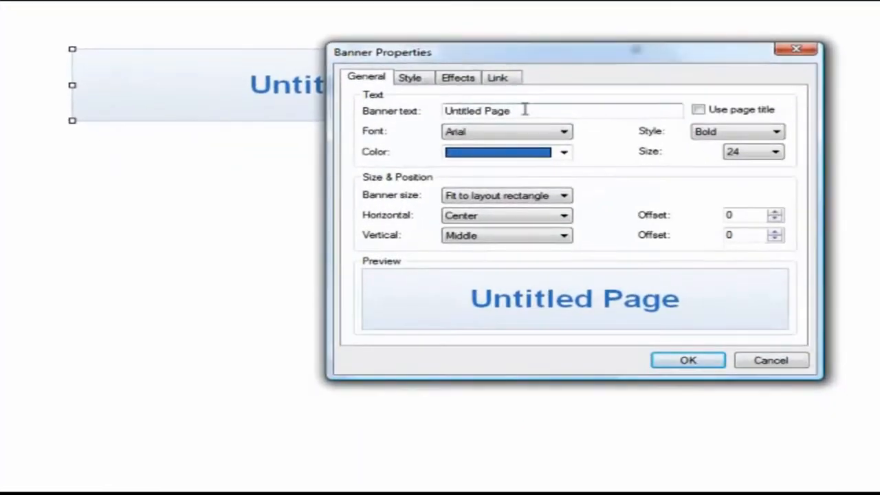
left_click_drag(524, 110, 349, 108)
type("My Banner")
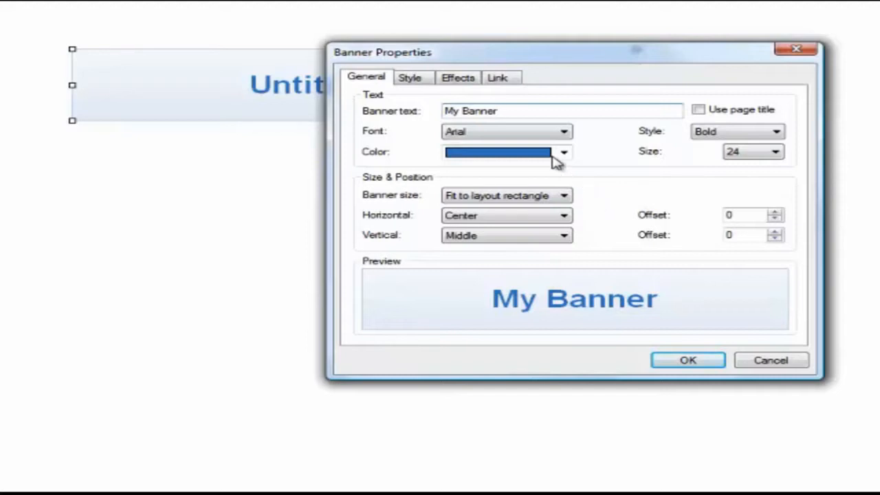
Format the banner text in Arial Greek, dark green, at size 56.
left_click(558, 134)
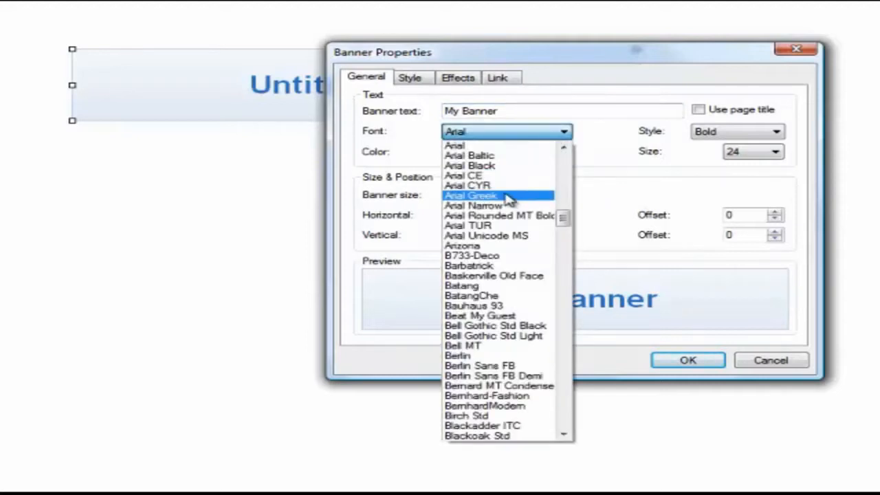
left_click(508, 198)
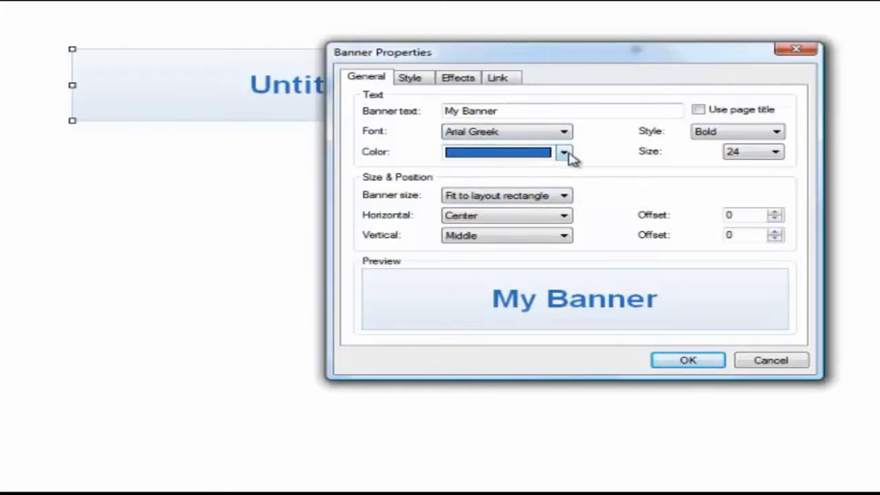
left_click(565, 152)
left_click(514, 184)
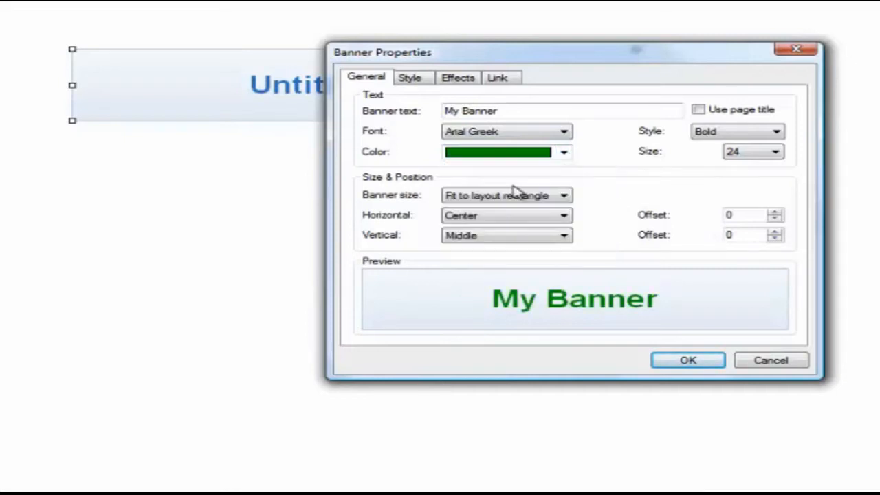
left_click(764, 155)
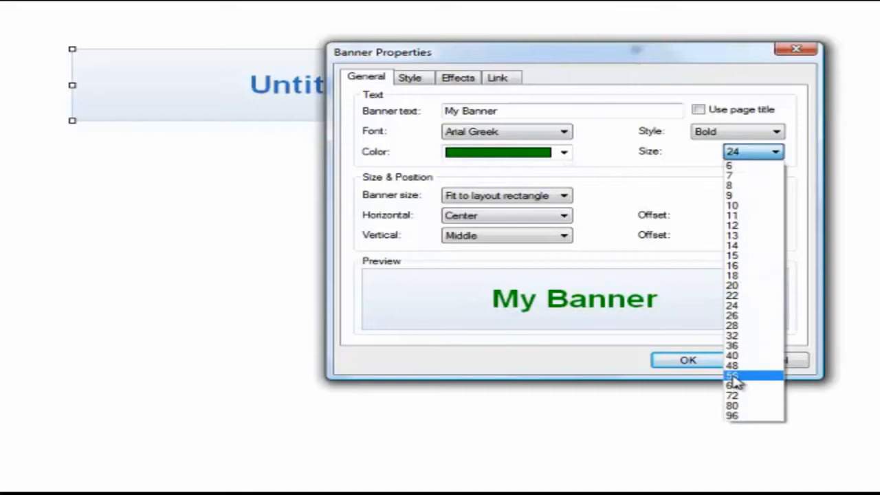
left_click(733, 376)
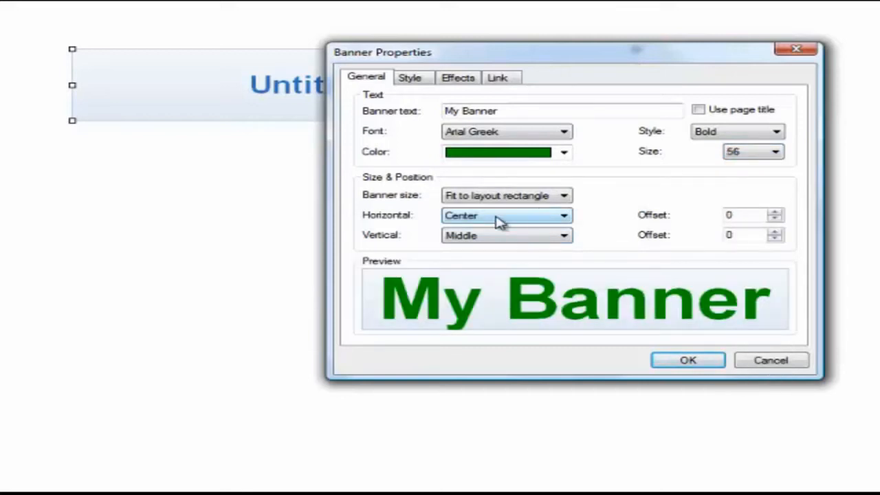
Apply the 468x60 banner size and move the banner slightly up and to the left on the page.
left_click(563, 195)
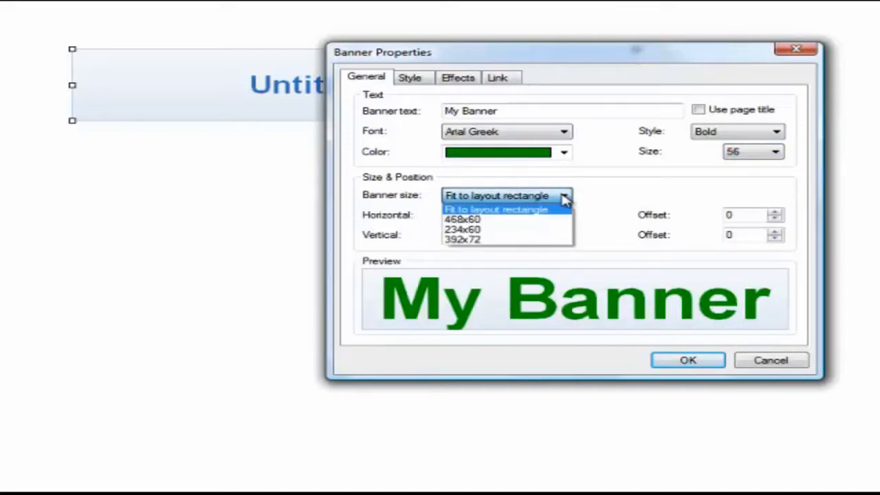
left_click(470, 220)
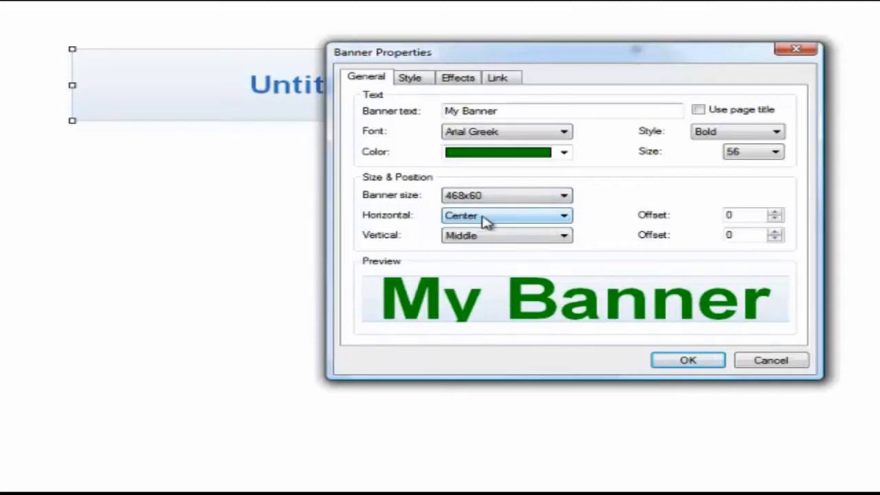
left_click(696, 362)
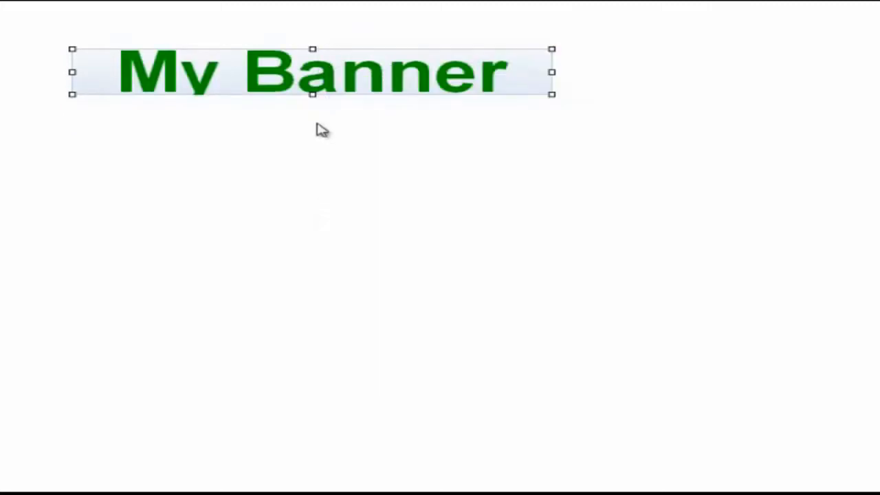
left_click_drag(448, 82, 412, 75)
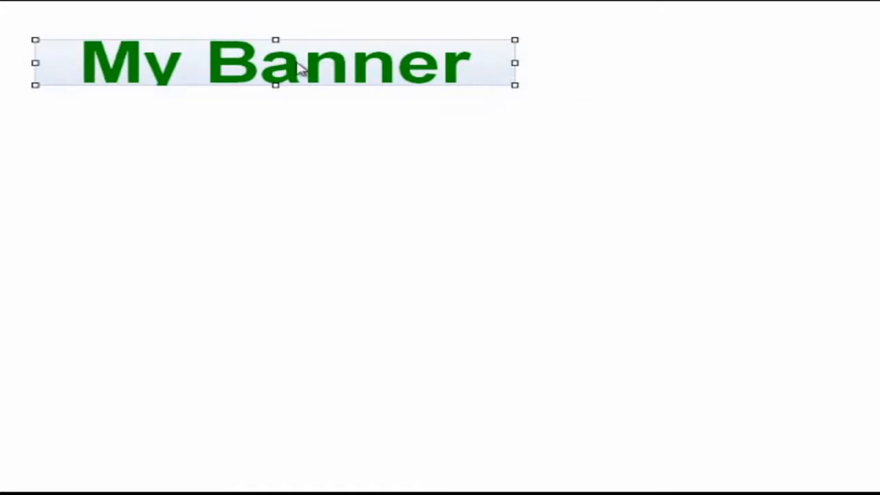
Set the banner size to Fit to layout rectangle and enlarge the banner from its lower-right corner.
double_click(297, 67)
left_click(563, 196)
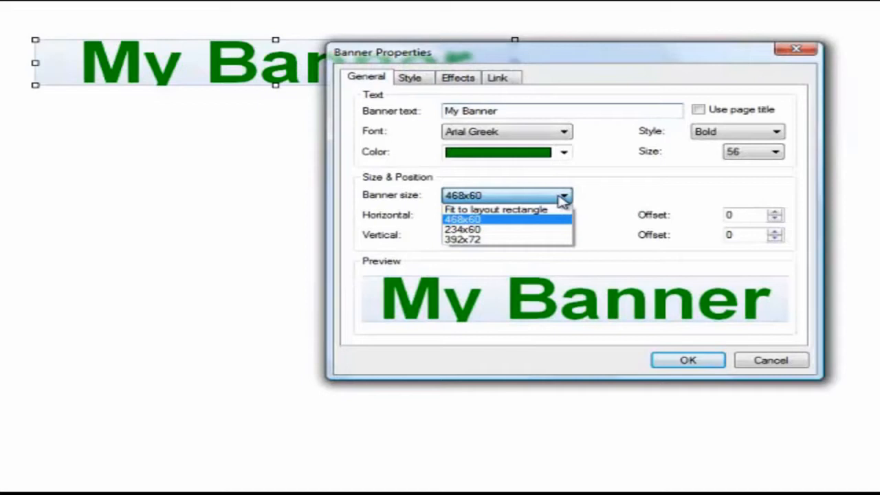
left_click(515, 209)
left_click(687, 361)
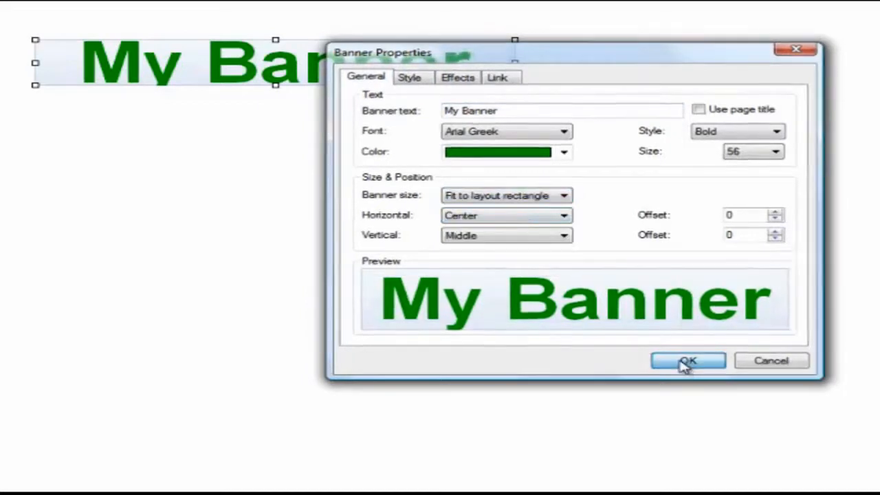
left_click_drag(517, 85, 540, 124)
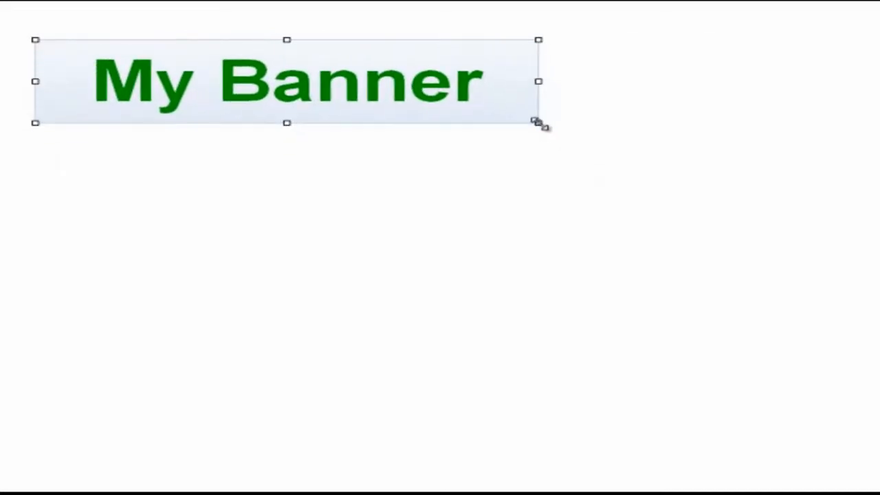
Align the banner text horizontally Left and vertically Top, with a horizontal offset of 50.
double_click(362, 112)
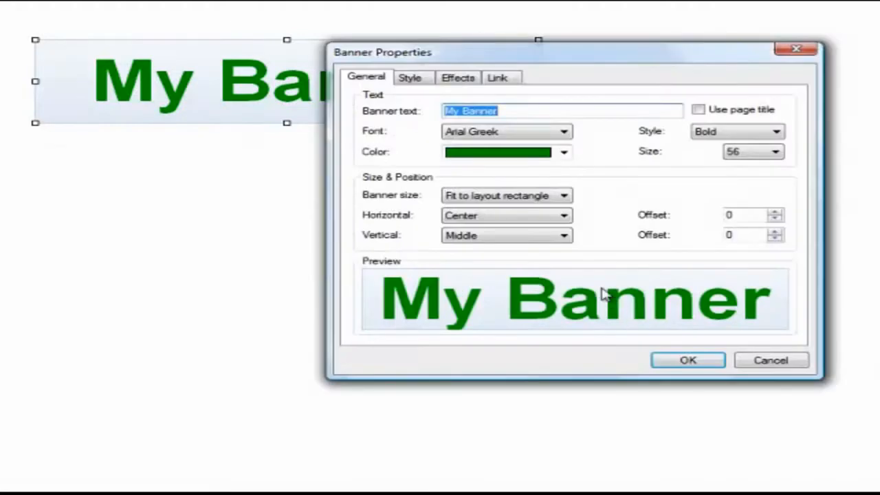
left_click(563, 216)
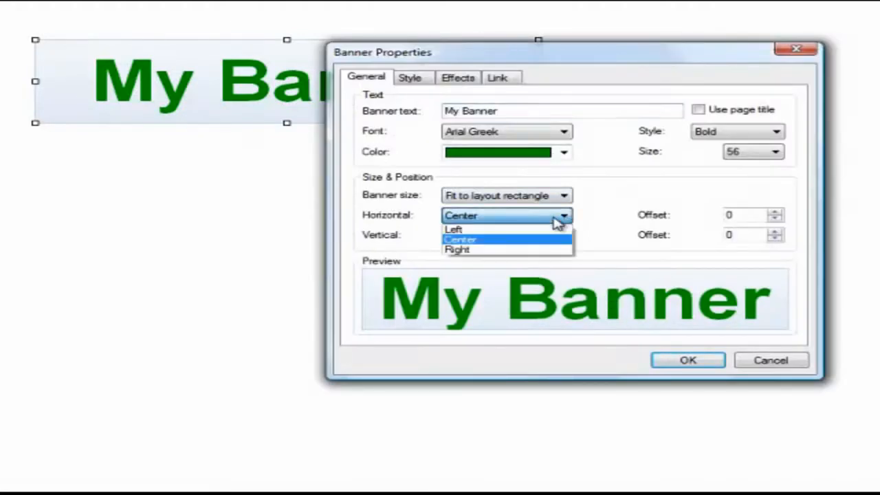
left_click(468, 228)
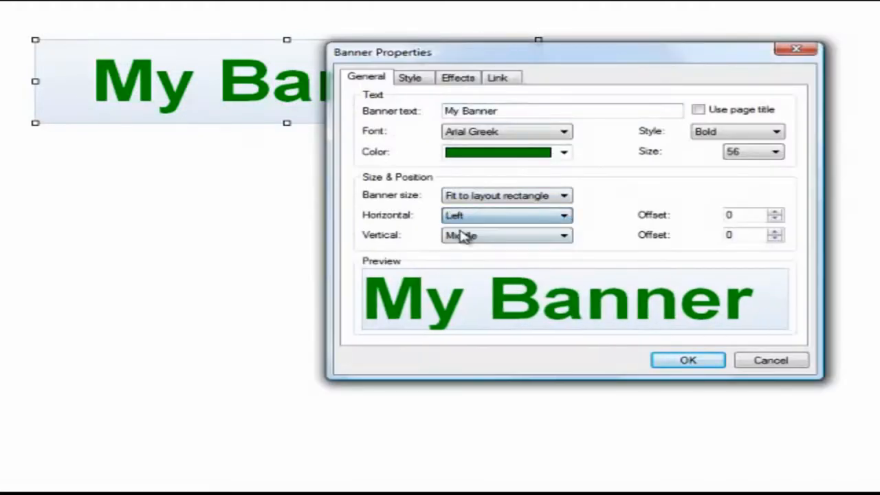
left_click(564, 236)
left_click(477, 249)
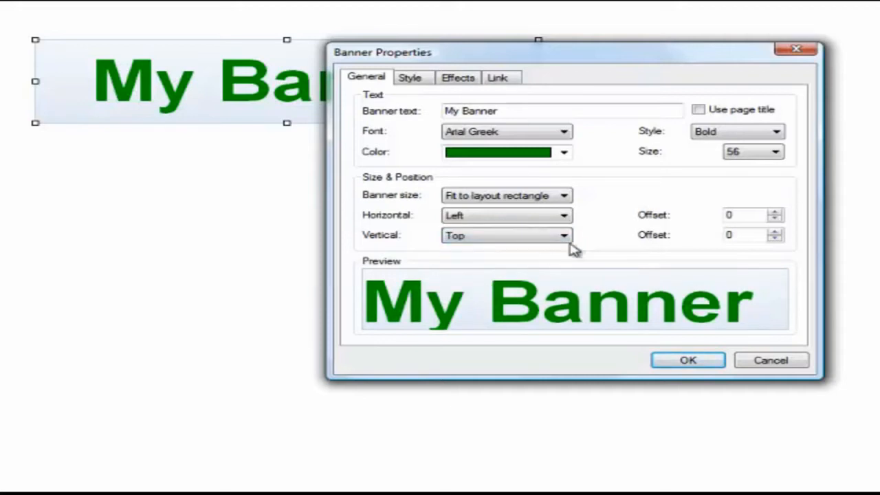
double_click(741, 218)
type("50")
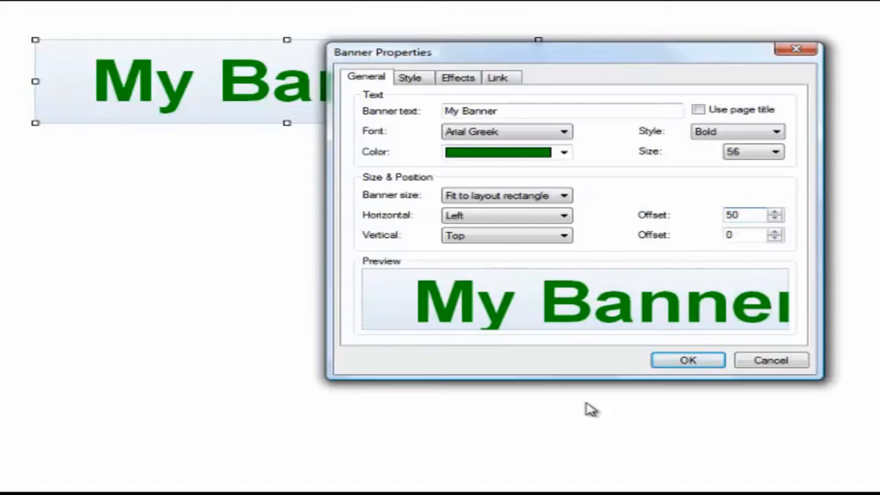
left_click(688, 361)
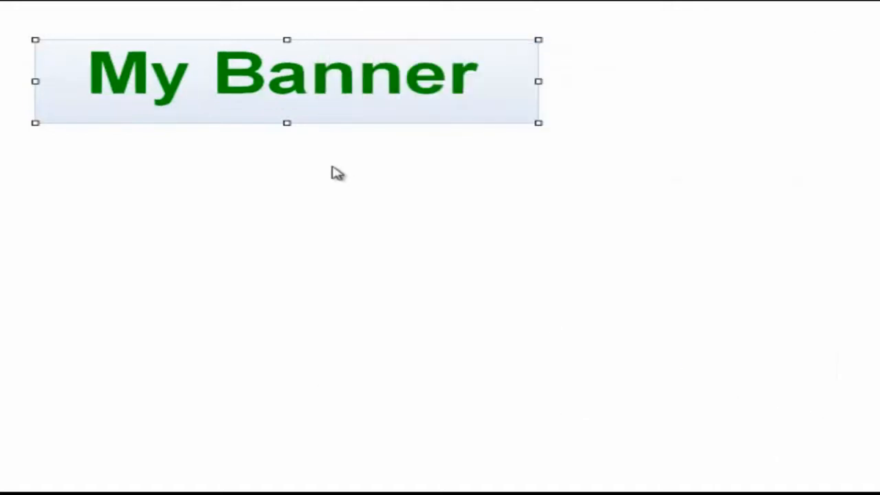
Widen the banner to the right and open its background and border style properties.
left_click_drag(540, 82, 701, 82)
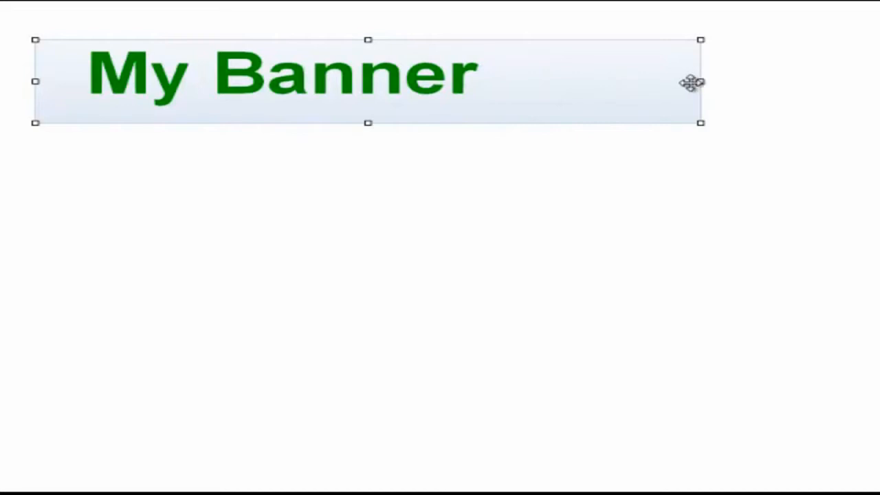
double_click(293, 112)
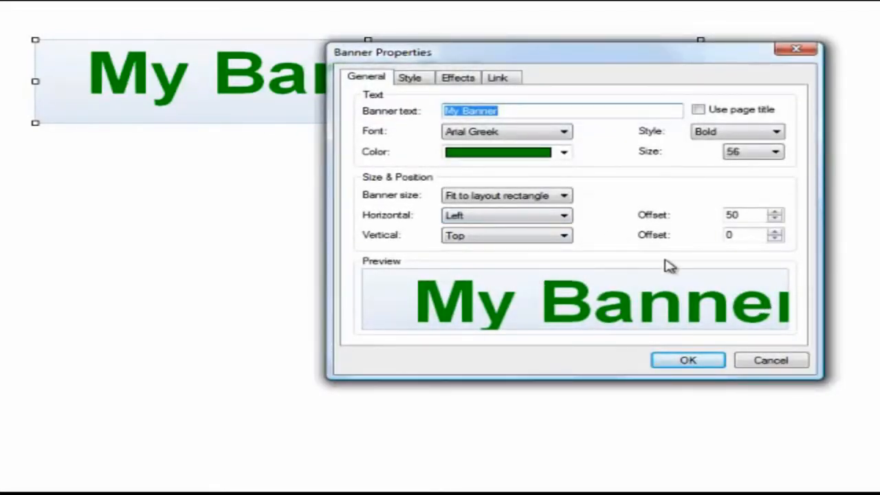
left_click(411, 78)
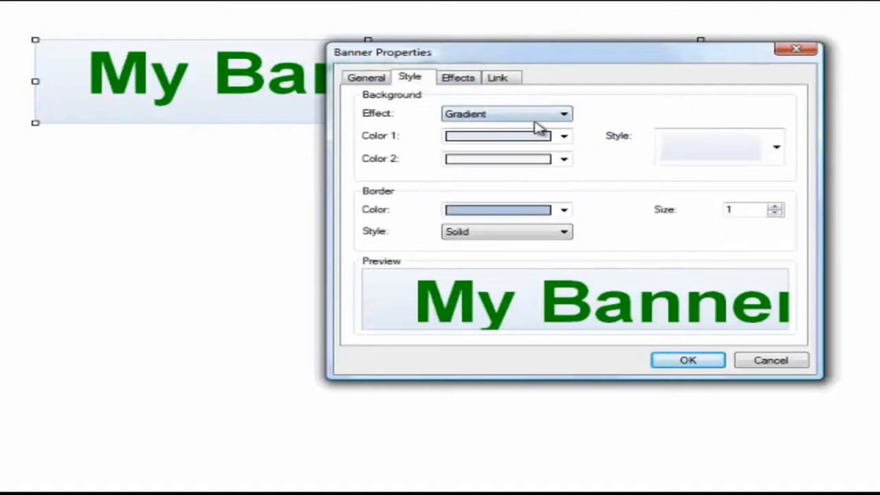
Try the Pattern background effect on the banner with a different pattern style.
left_click(564, 115)
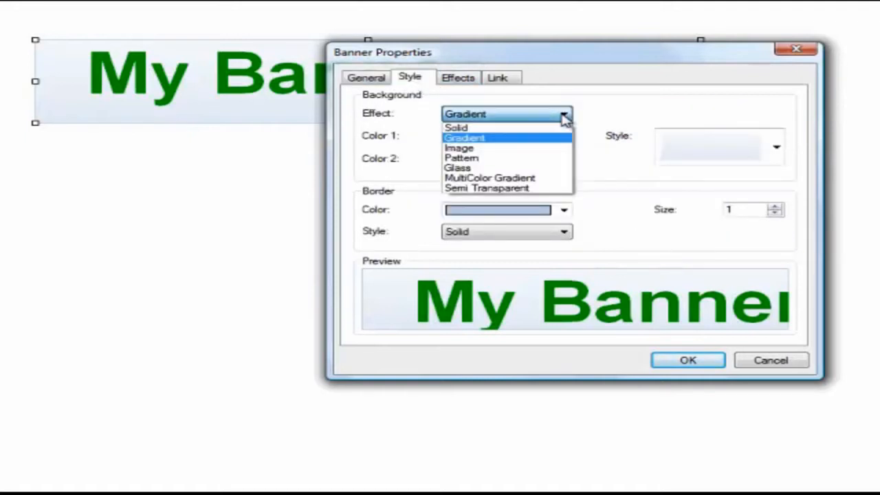
left_click(472, 160)
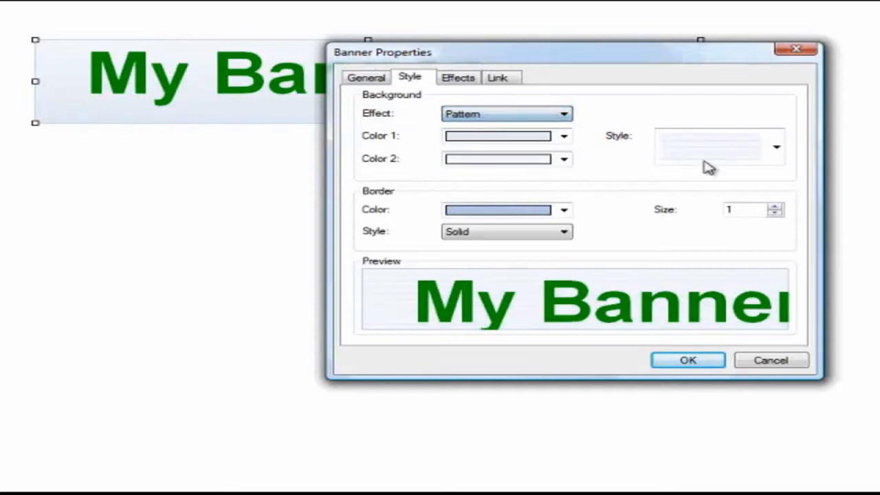
left_click(775, 151)
left_click(728, 251)
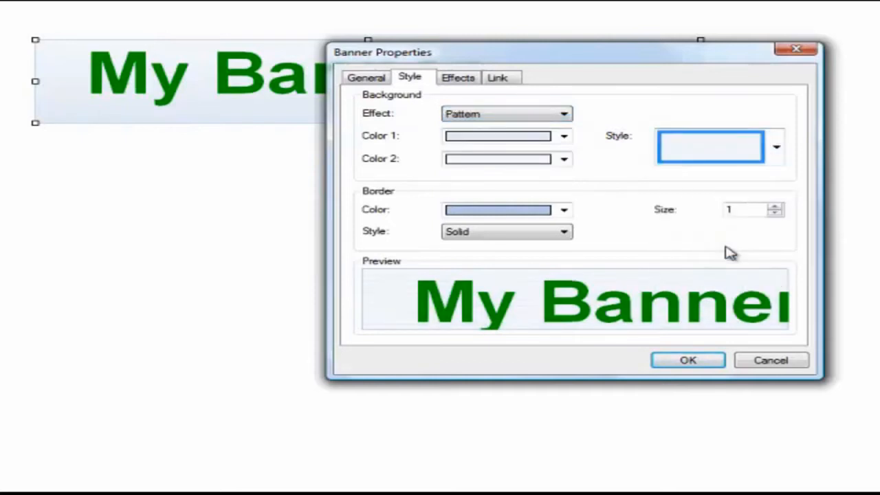
Give the banner a Glass background effect in dark red.
left_click(532, 117)
left_click(472, 169)
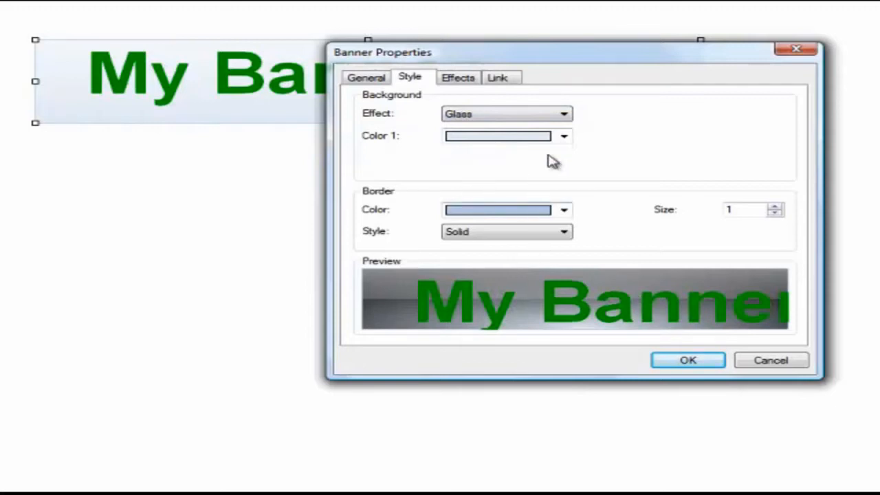
left_click(563, 136)
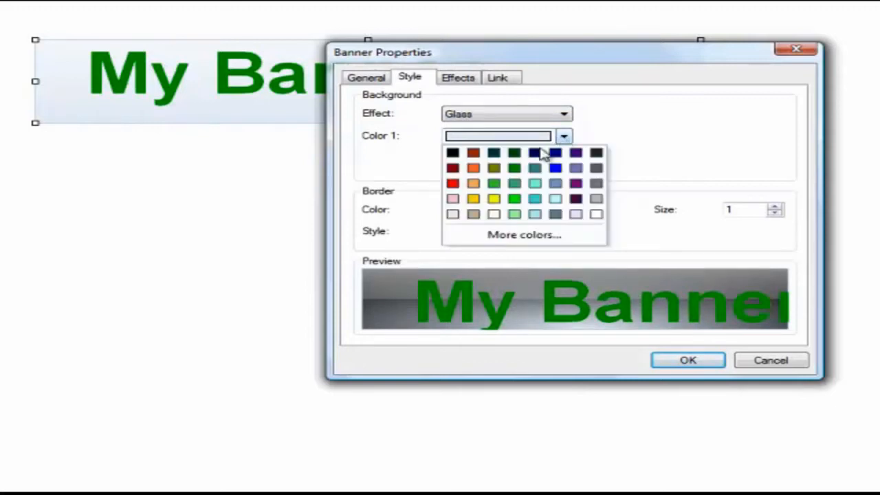
left_click(453, 169)
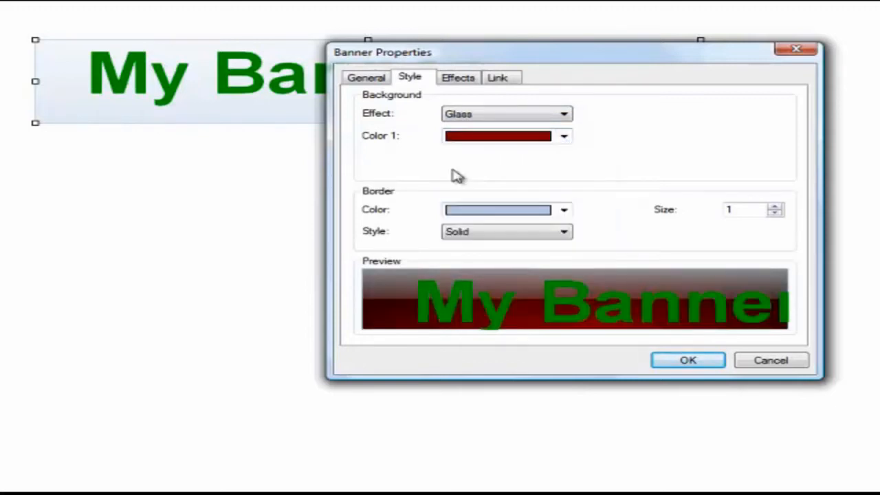
Give the banner a black dashed border of size 4 and apply the style.
left_click(564, 210)
left_click(453, 227)
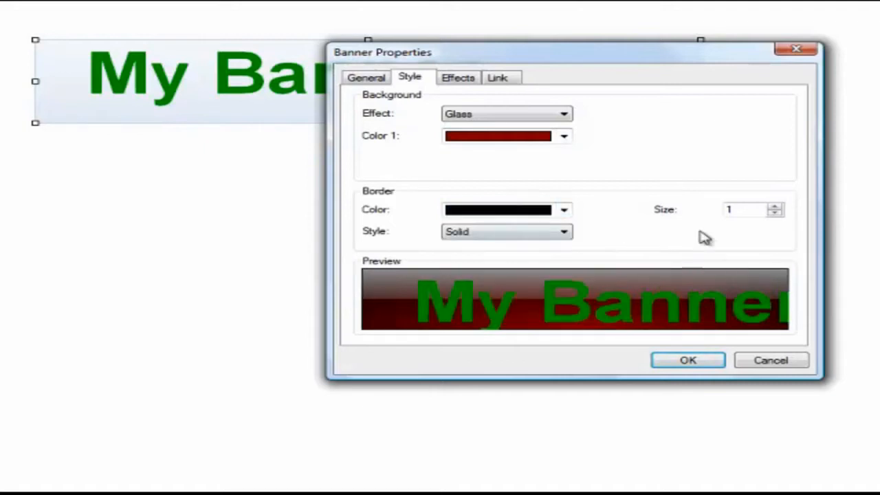
left_click(775, 206)
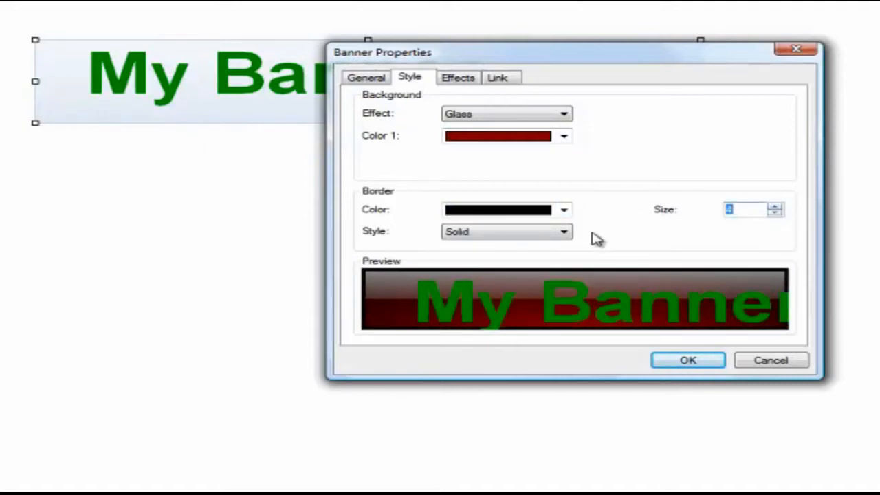
left_click(564, 232)
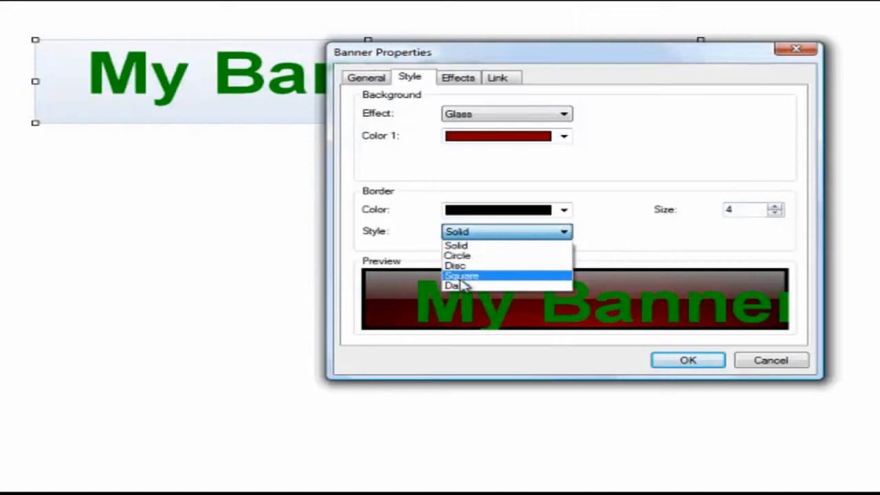
left_click(460, 286)
left_click(690, 361)
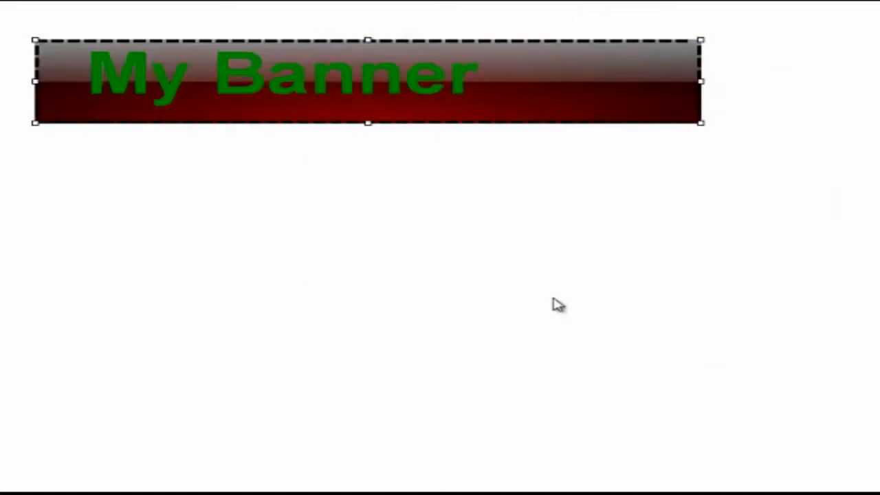
Change the banner's text color to yellow.
double_click(352, 96)
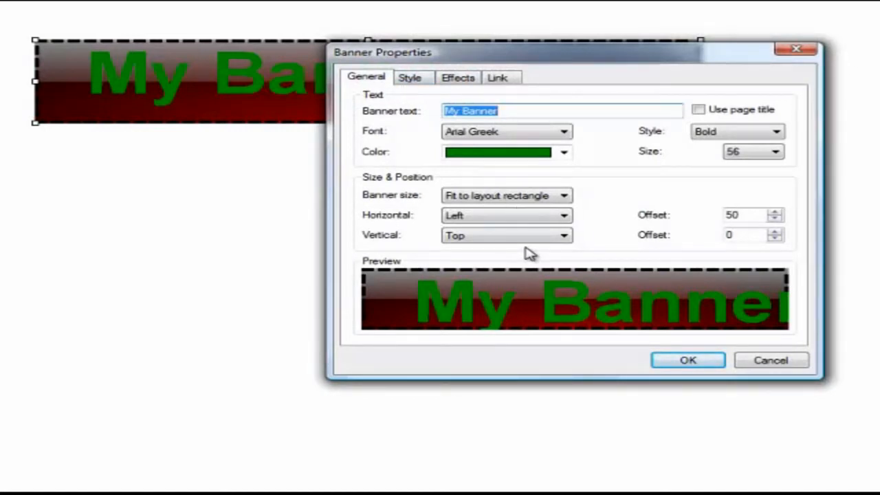
left_click(565, 152)
left_click(494, 215)
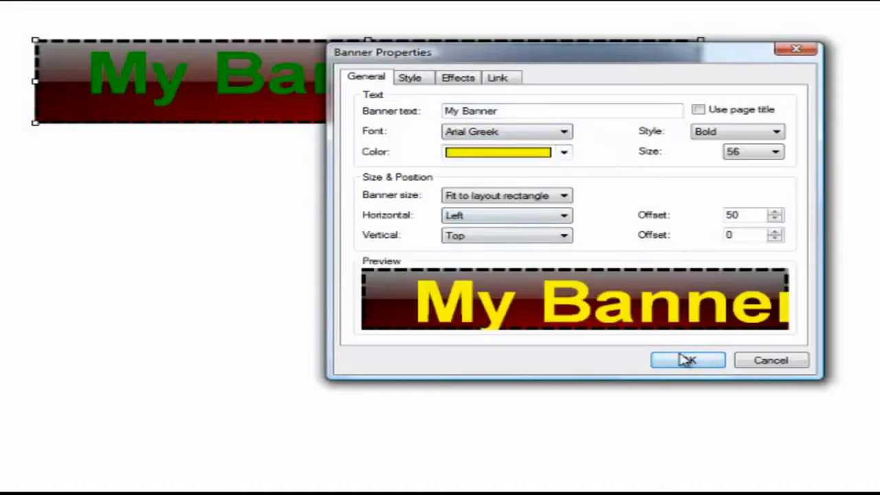
key("Return")
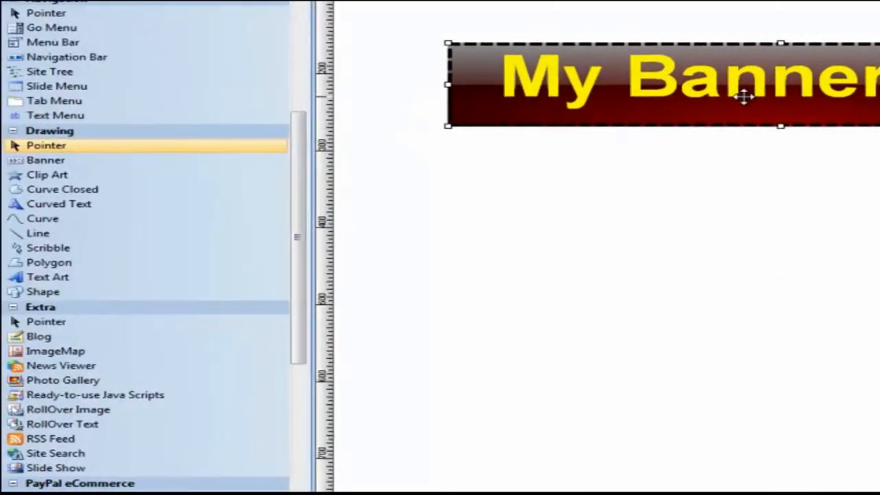
Delete the banner and draw a rectangular Clip Art area in the upper part of the page.
key("Delete")
left_click(47, 174)
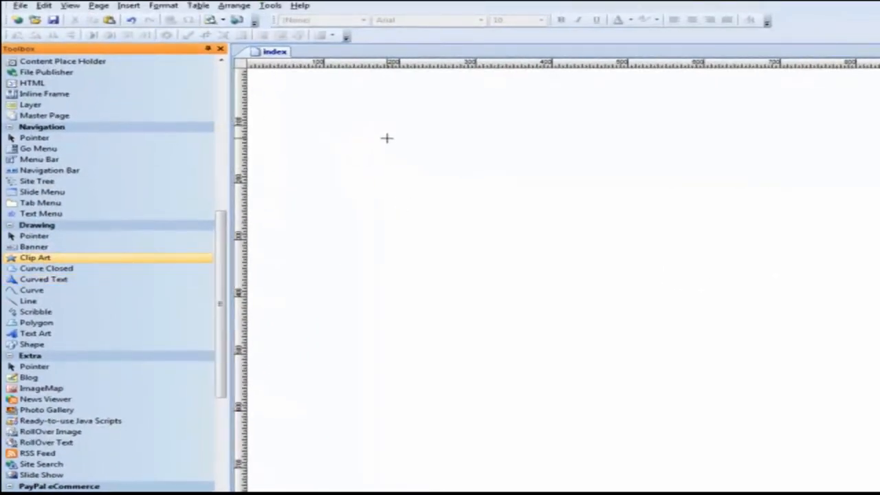
left_click_drag(386, 138, 673, 299)
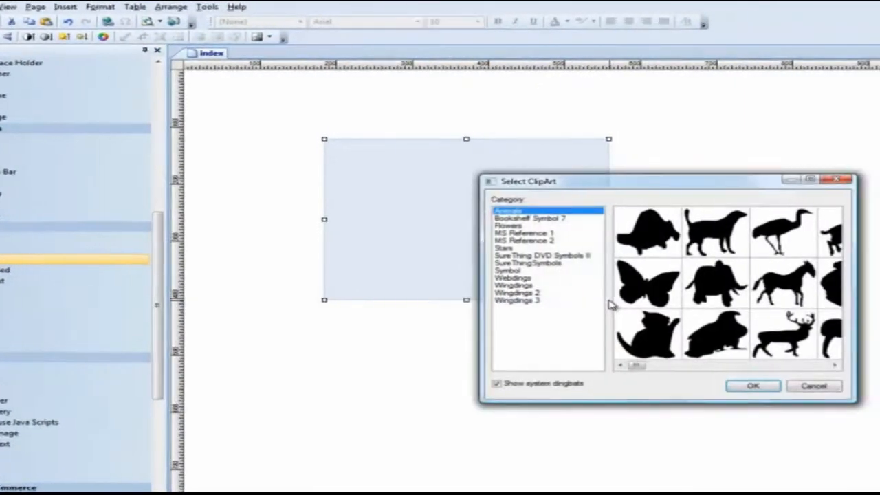
Browse the clip art categories, including MS Reference, Stars, SureThing, Symbol, Webdings and Wingdings, to compare their images.
left_click(585, 218)
left_click(476, 234)
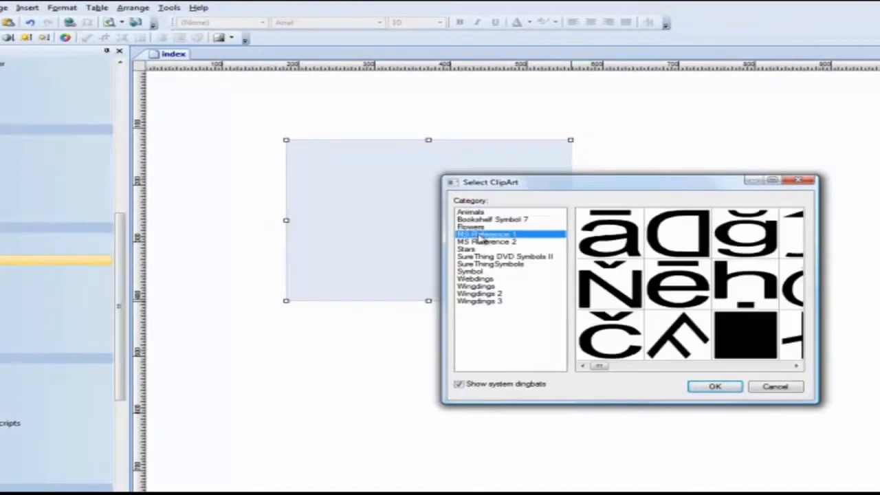
left_click(476, 241)
left_click(474, 249)
left_click(475, 257)
left_click(476, 264)
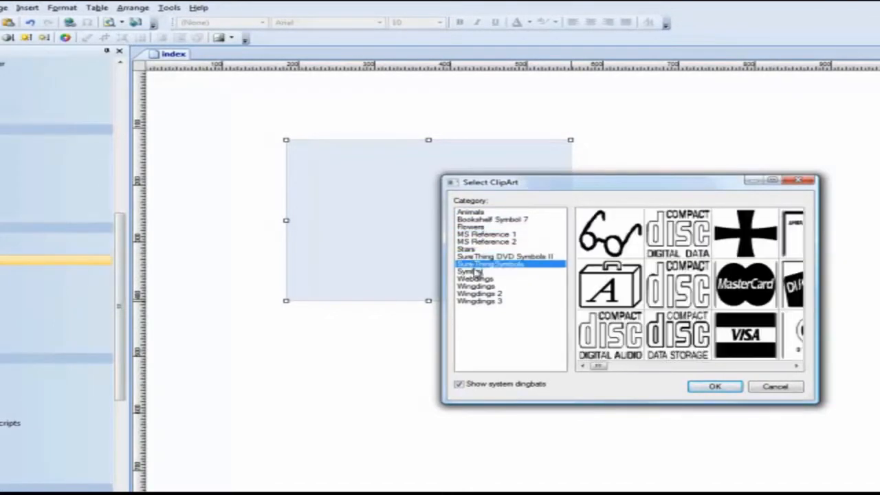
left_click(475, 272)
left_click(475, 278)
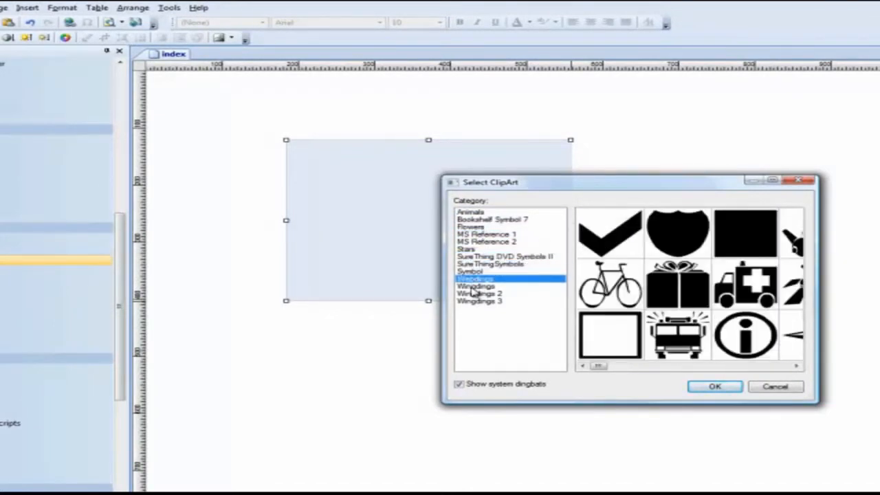
left_click(475, 286)
left_click(474, 294)
left_click(475, 301)
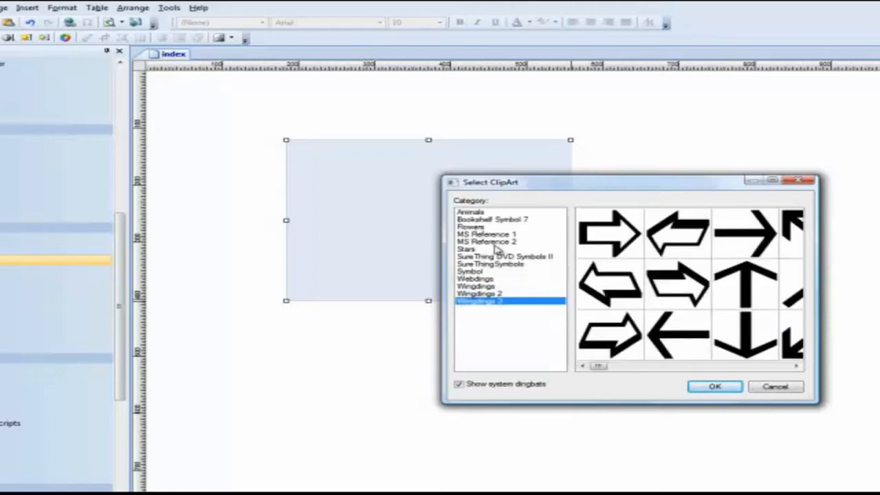
left_click(473, 249)
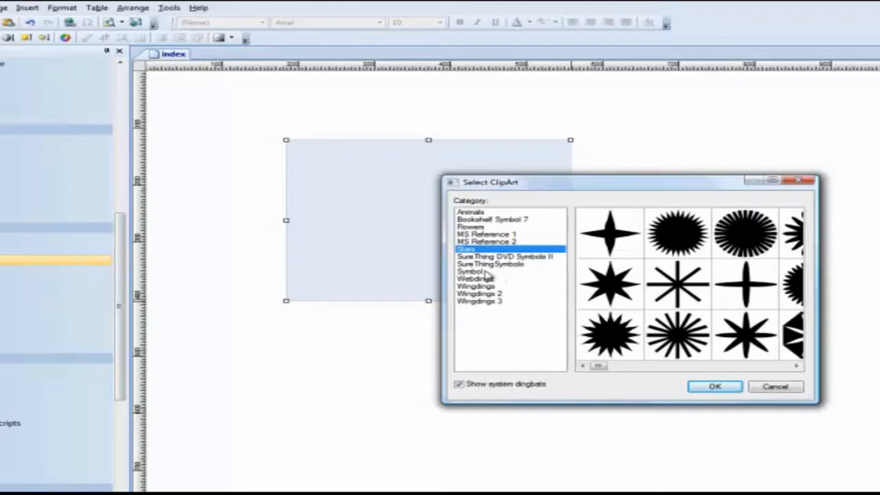
left_click(486, 272)
Insert the circled R registered-trademark symbol from the SureThingSymbols clip art category.
left_click(489, 265)
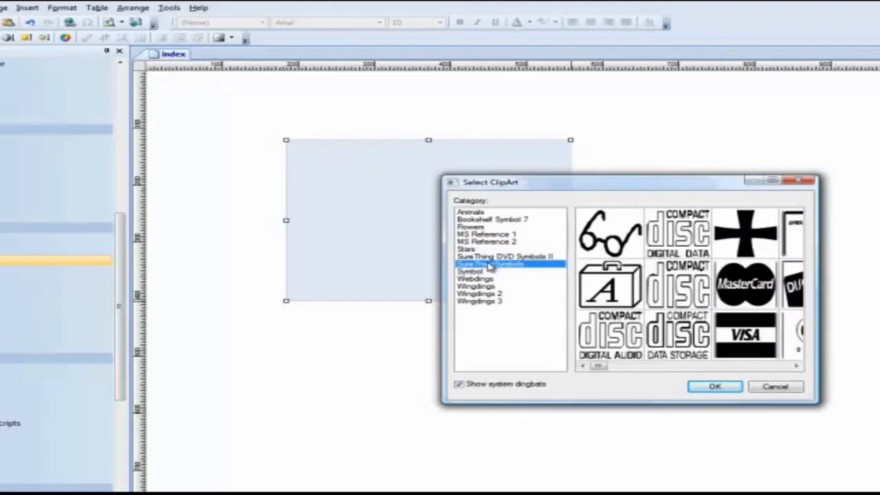
left_click(796, 367)
left_click(796, 367)
left_click(796, 366)
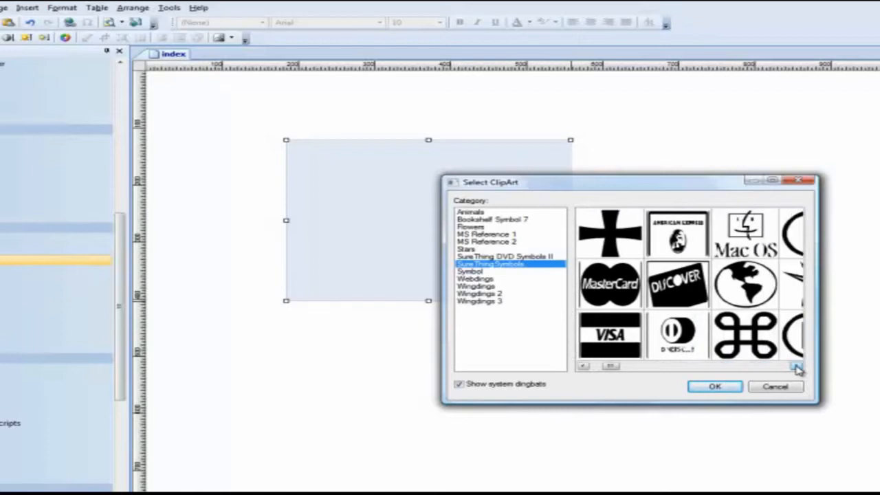
left_click(797, 367)
left_click(797, 367)
left_click(611, 344)
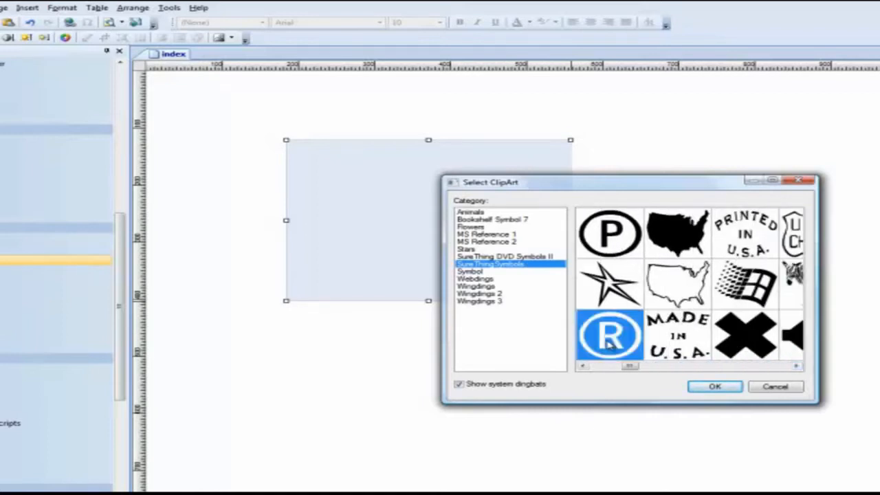
left_click(706, 388)
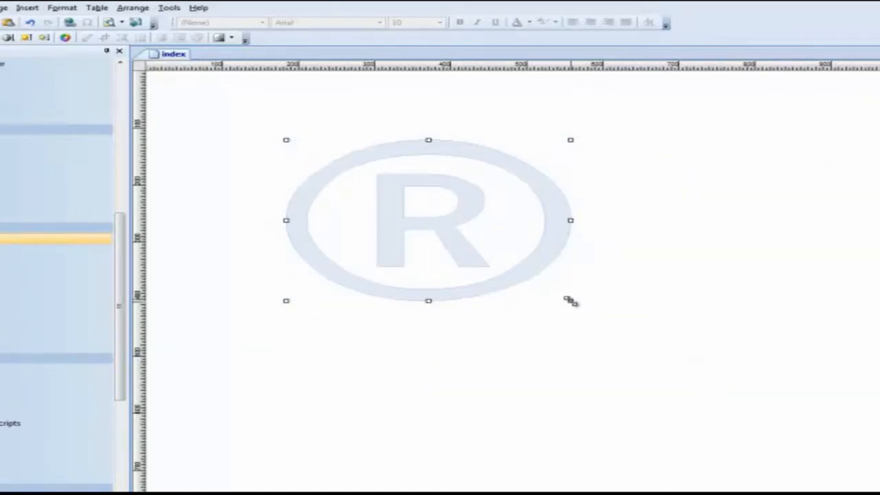
Shrink the clip art to about half its width and height, and check the shadow settings in its properties.
left_click_drag(570, 301, 419, 217)
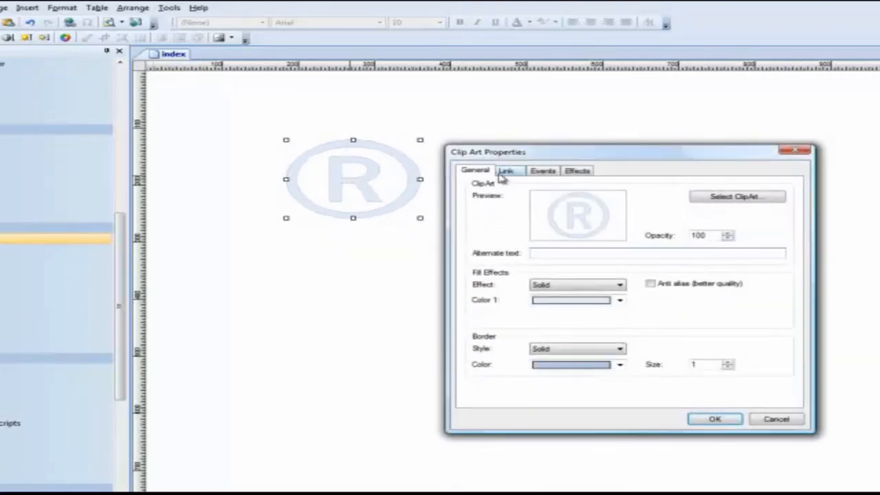
left_click(571, 173)
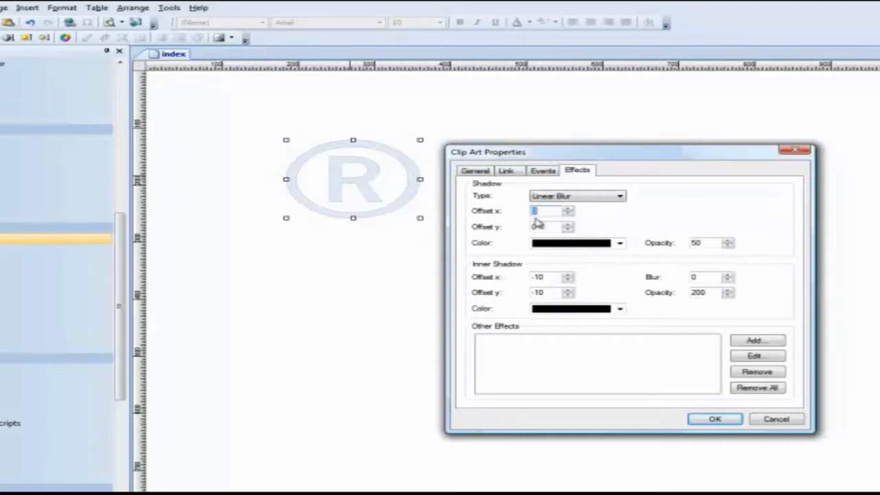
left_click(474, 171)
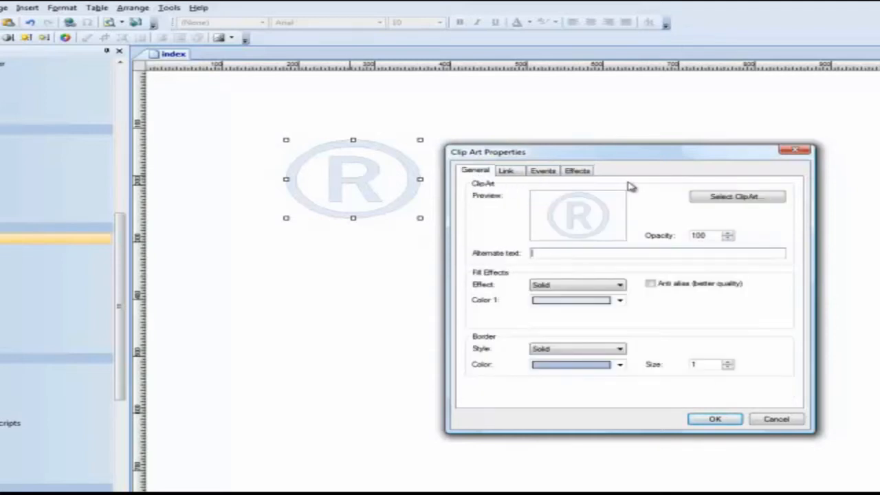
Give the clip art a Glass fill effect and a thicker solid red border.
left_click(619, 288)
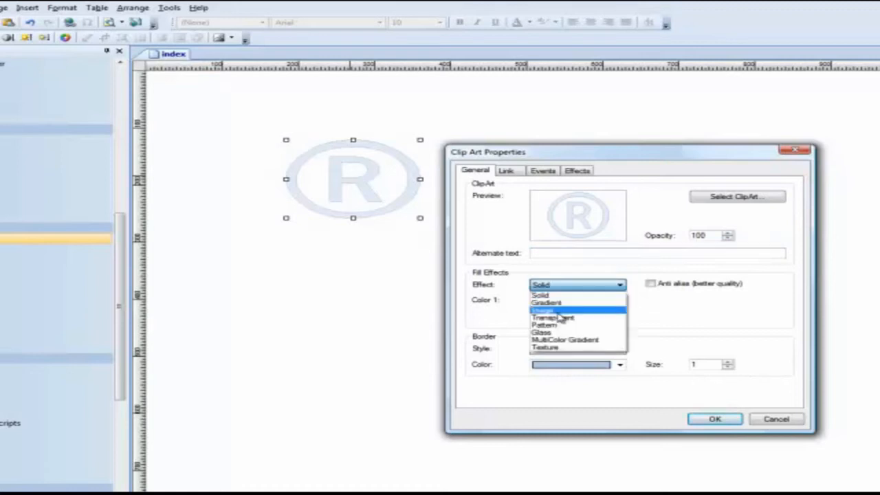
left_click(545, 332)
left_click(620, 365)
left_click(538, 405)
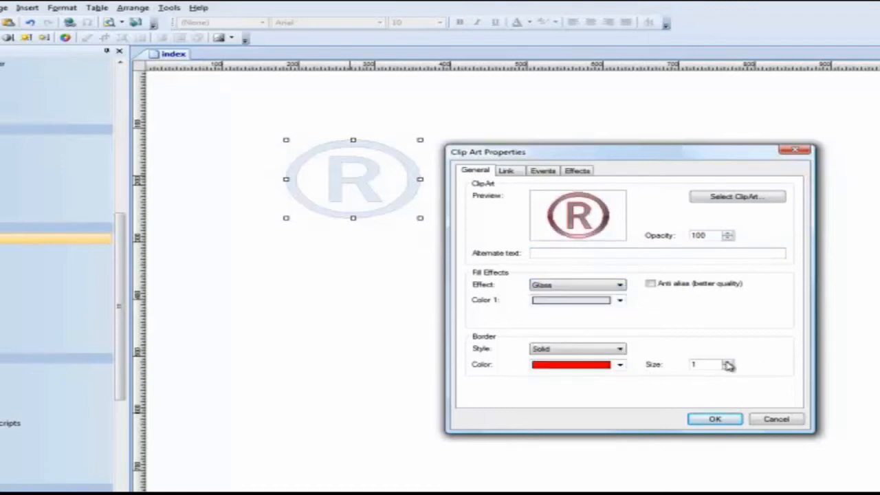
left_click(727, 362)
left_click(728, 362)
left_click(728, 363)
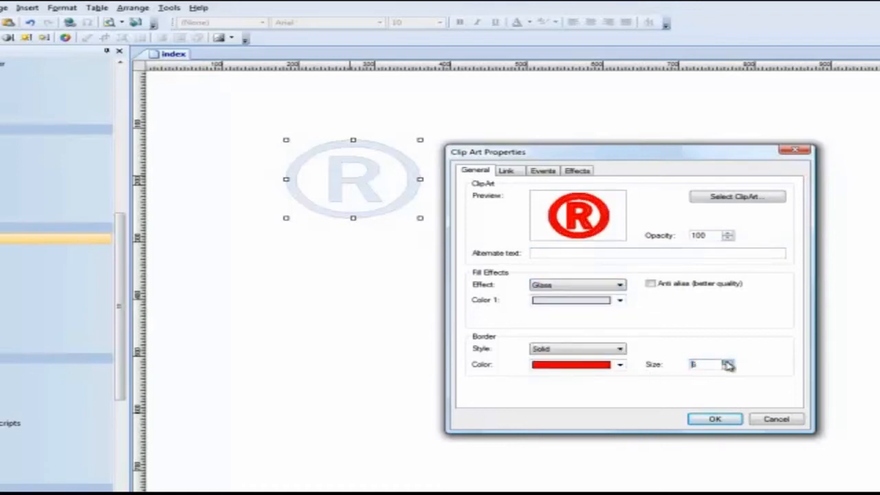
left_click(729, 368)
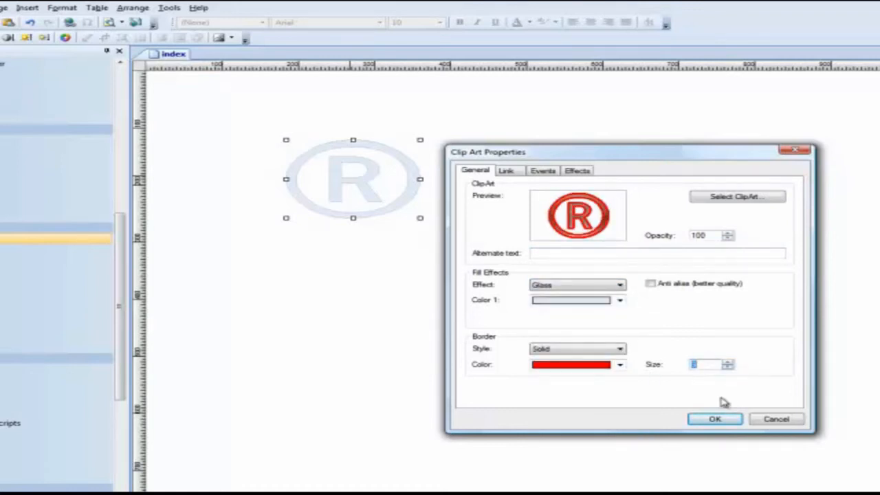
left_click(715, 420)
Delete the clip art and draw an irregular Curve Closed shape on the empty page.
left_click_drag(359, 180, 344, 171)
key("Delete")
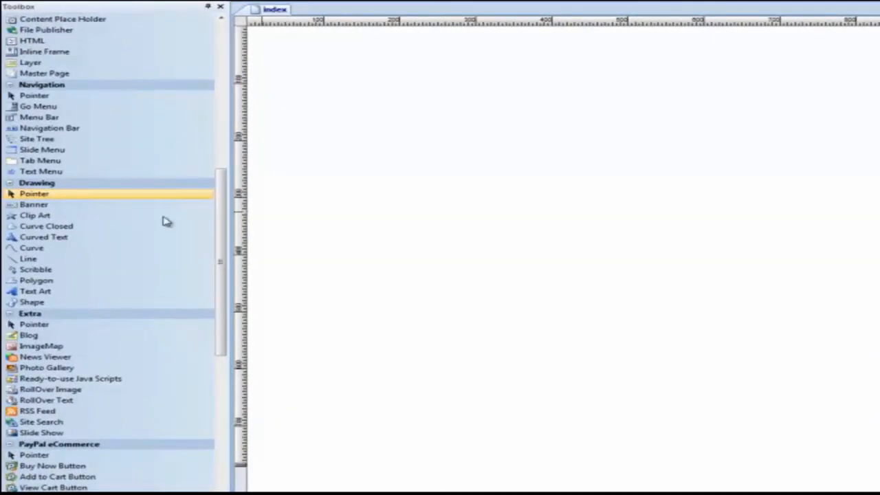
left_click(32, 232)
mouse_move(372, 103)
left_mouse_down()
mouse_move(473, 131)
mouse_move(564, 138)
mouse_move(456, 176)
mouse_move(369, 153)
mouse_move(352, 193)
mouse_move(306, 170)
mouse_move(332, 128)
mouse_move(309, 126)
left_mouse_up()
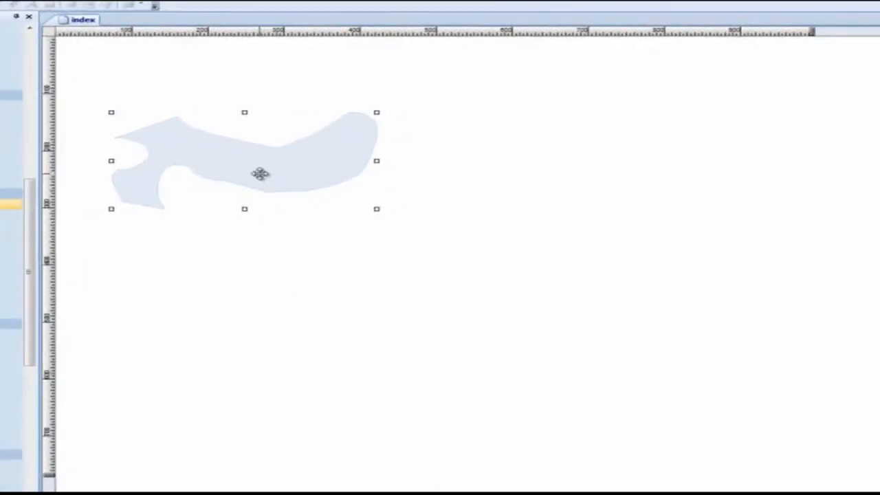
Fill the closed curve with solid green and move it a little to the right.
double_click(260, 173)
left_click(485, 257)
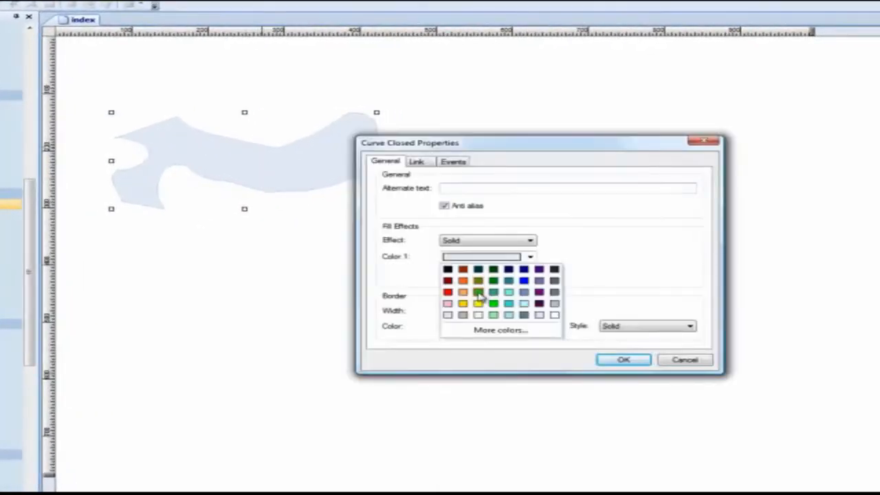
left_click(480, 294)
left_click(624, 359)
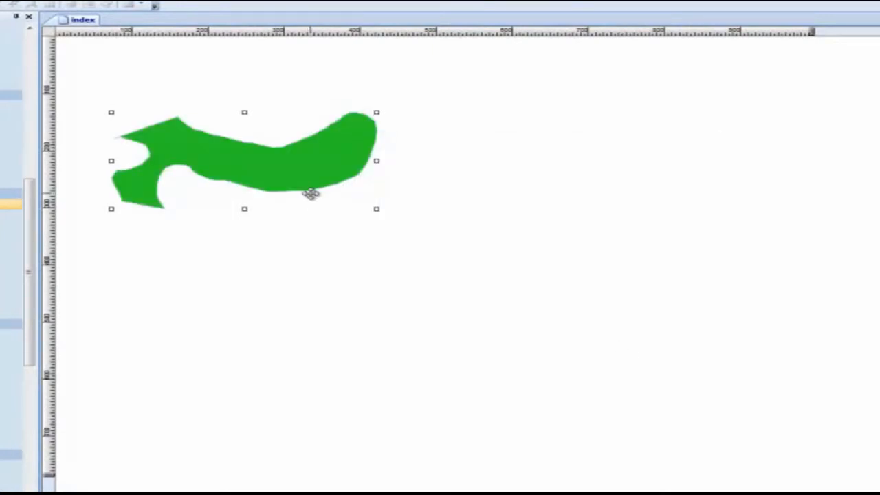
left_click_drag(310, 193, 380, 203)
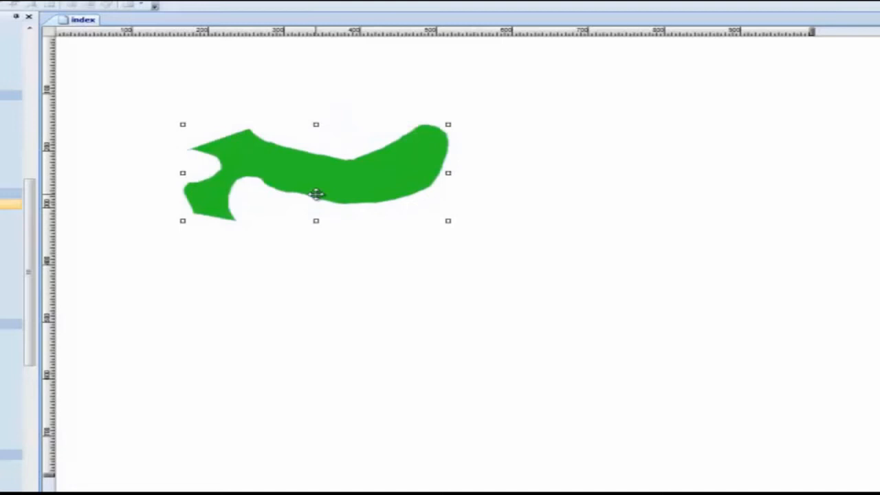
Delete the closed curve and draw a long wavy Curved Text path across the page.
key("Delete")
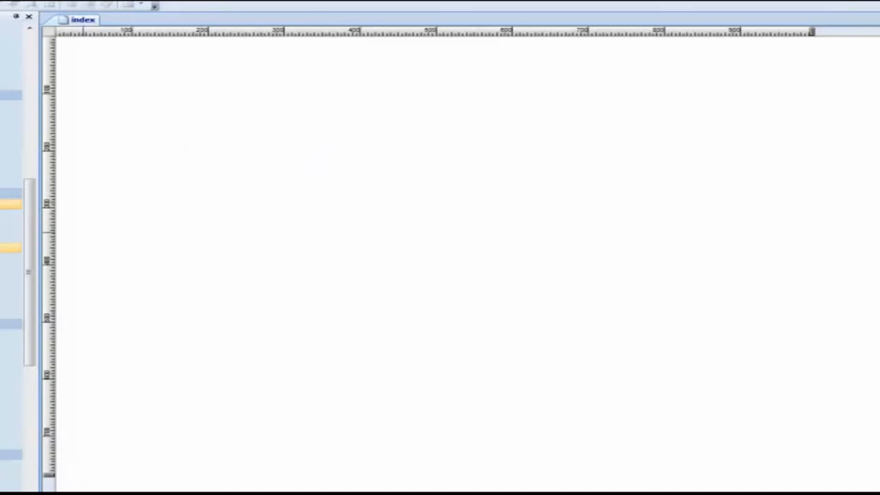
left_click(10, 248)
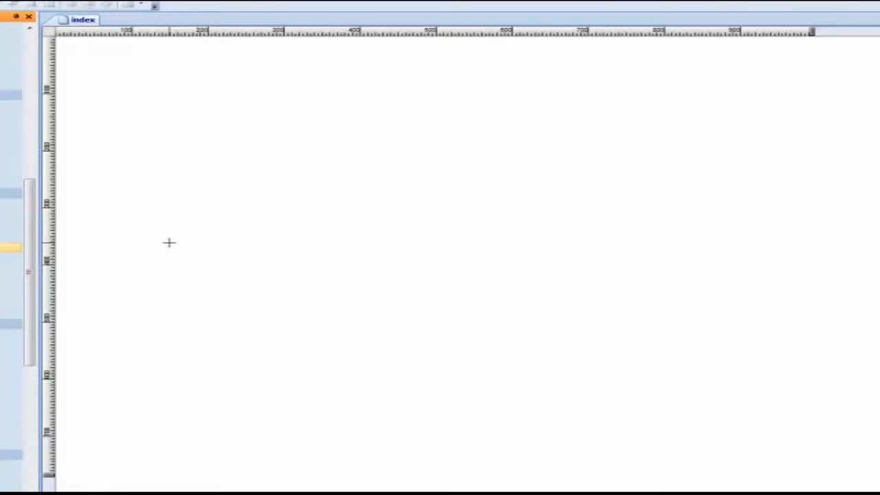
mouse_move(172, 238)
left_mouse_down()
mouse_move(247, 192)
mouse_move(328, 185)
mouse_move(719, 267)
left_mouse_up()
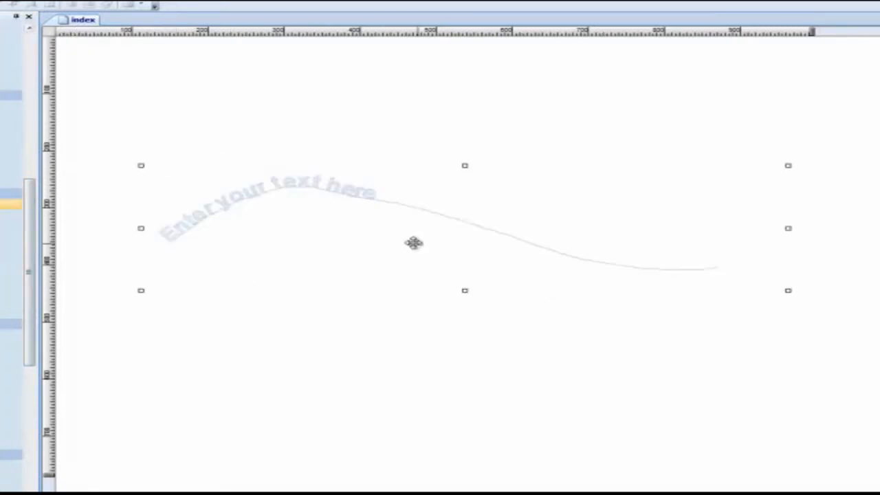
Set the curved text to "90 Second Website Builder" with a solid dark teal fill.
double_click(220, 215)
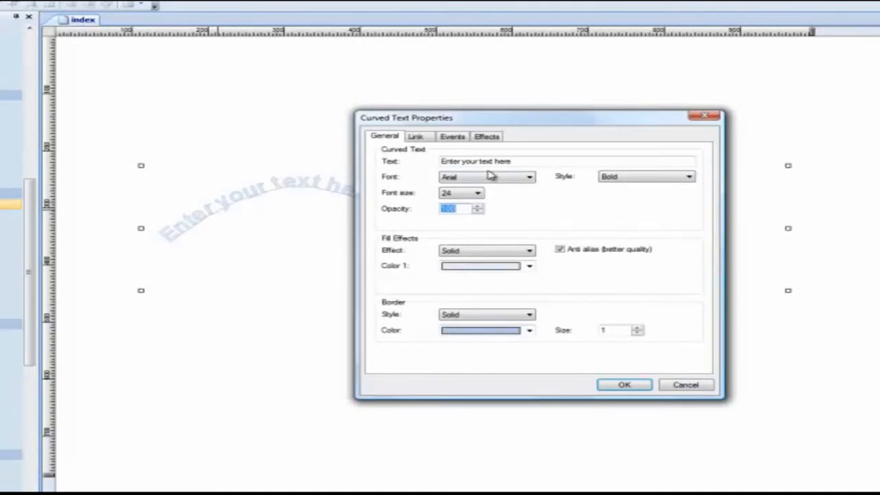
left_click_drag(519, 165, 412, 156)
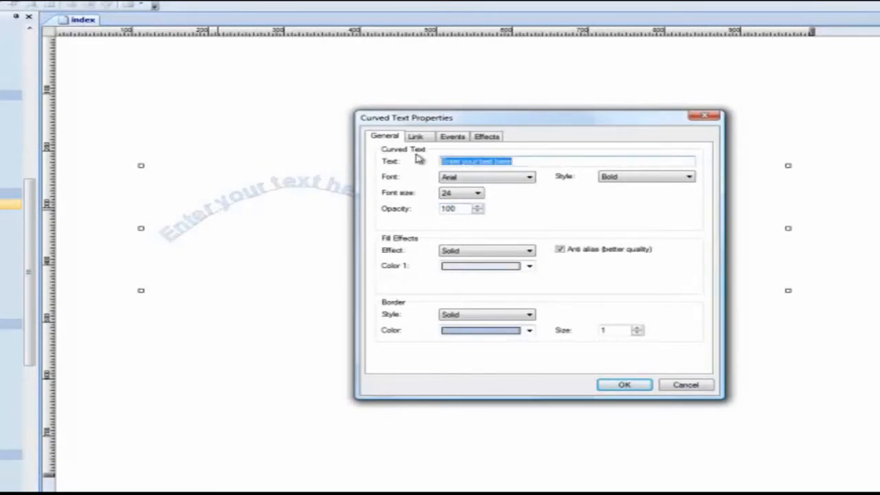
type("90 Second ")
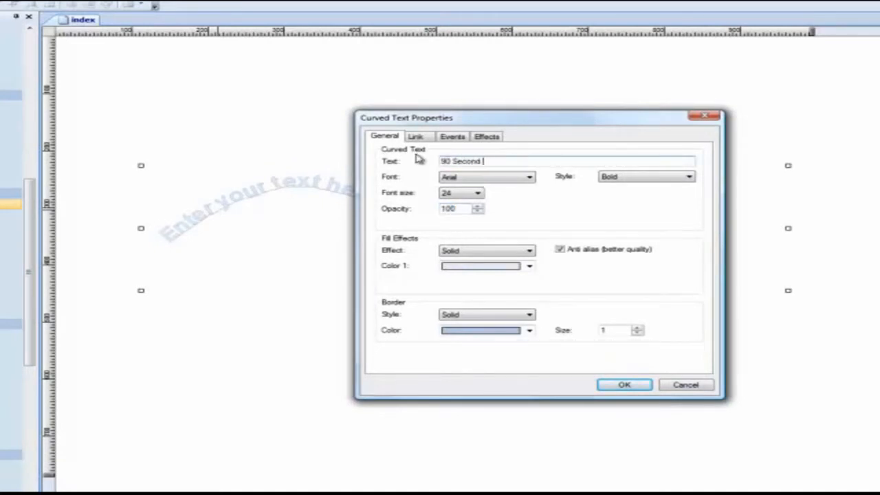
type("Website Builder")
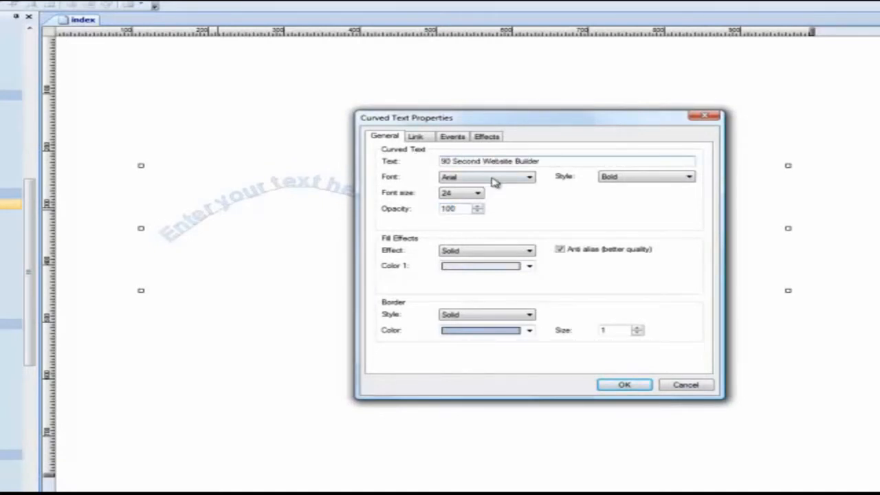
left_click(502, 269)
left_click(478, 279)
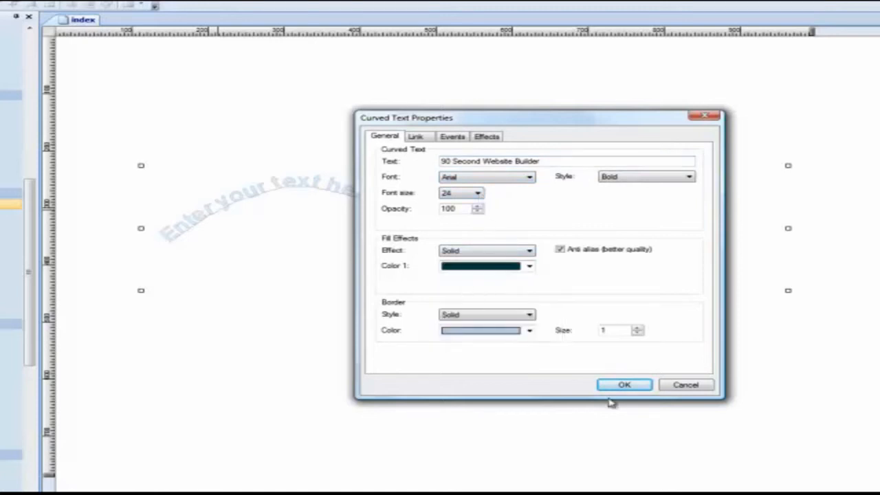
left_click(624, 385)
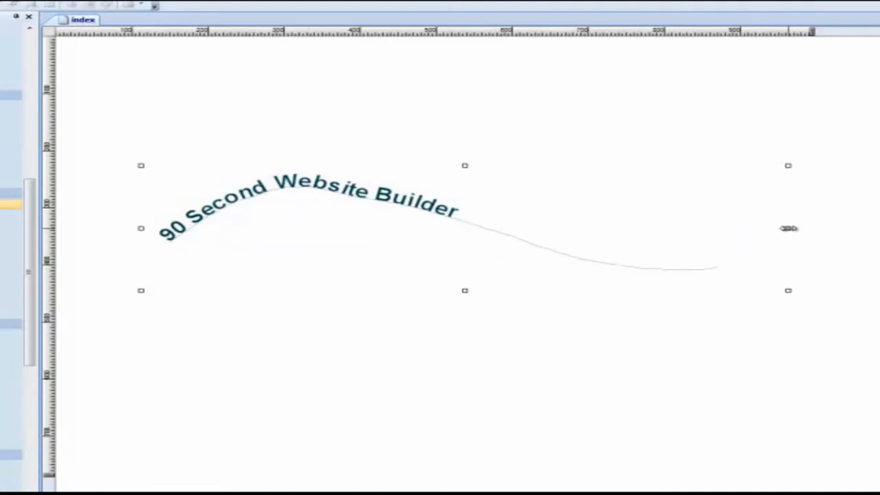
Resize the curved text by stretching it wider, flattening its height by about two thirds, and narrowing it.
left_click_drag(789, 229, 825, 201)
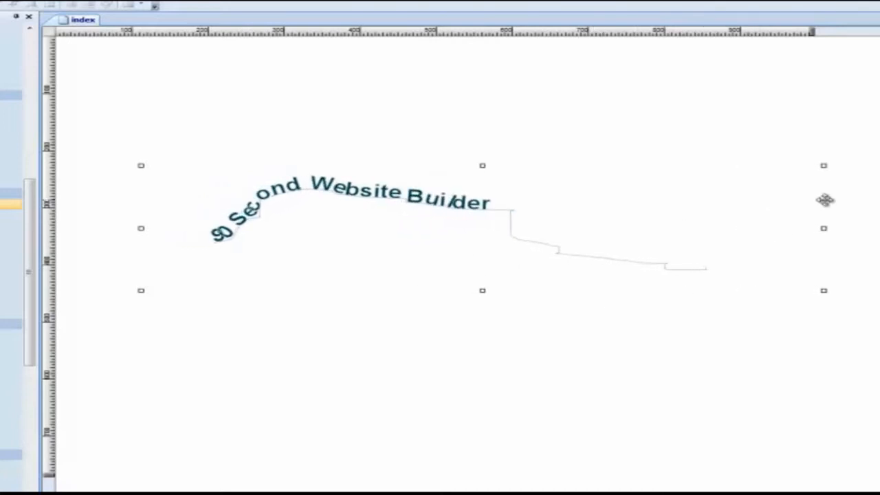
left_click_drag(483, 290, 484, 207)
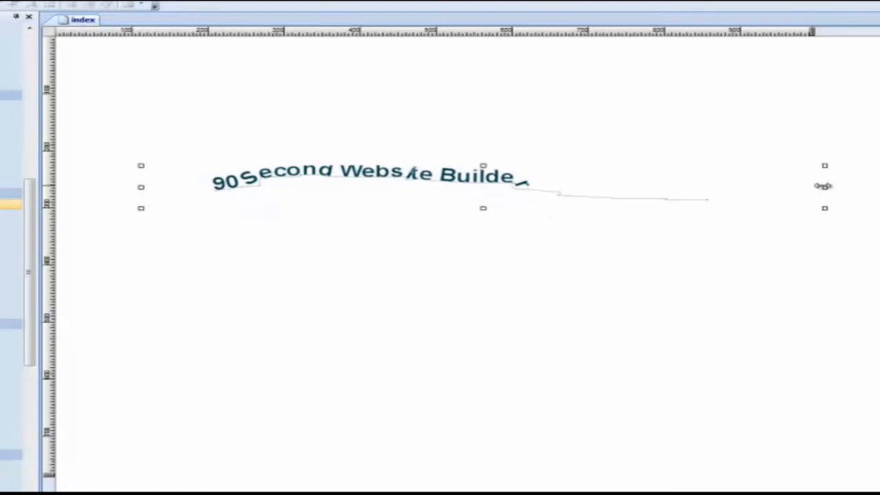
left_click_drag(825, 187, 634, 190)
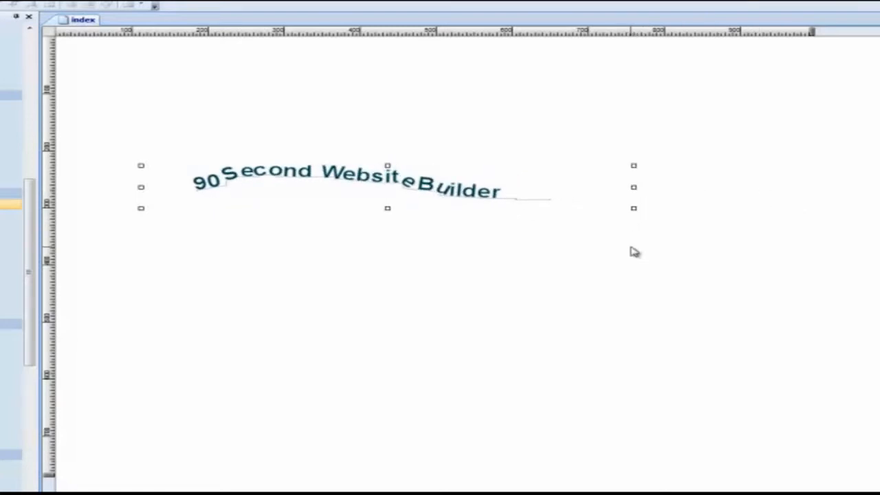
Review the curved text's shadow and inner shadow effect settings and close them without making changes.
double_click(298, 174)
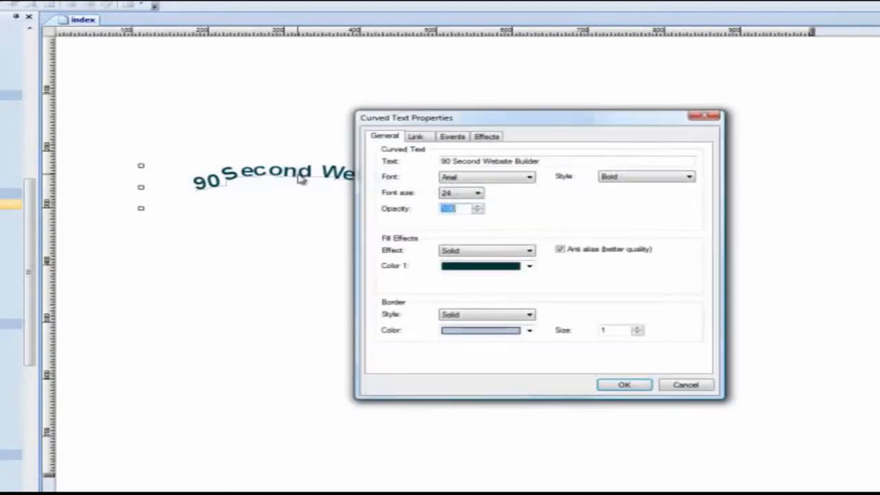
left_click(489, 136)
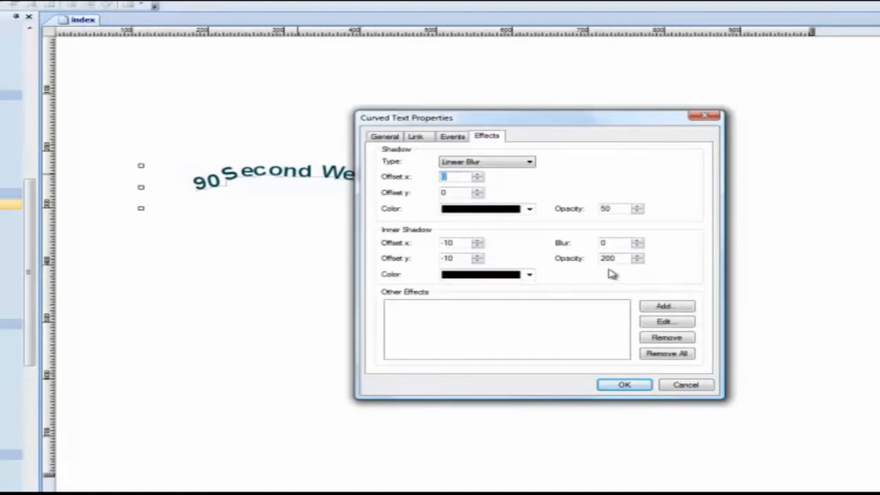
left_click(686, 387)
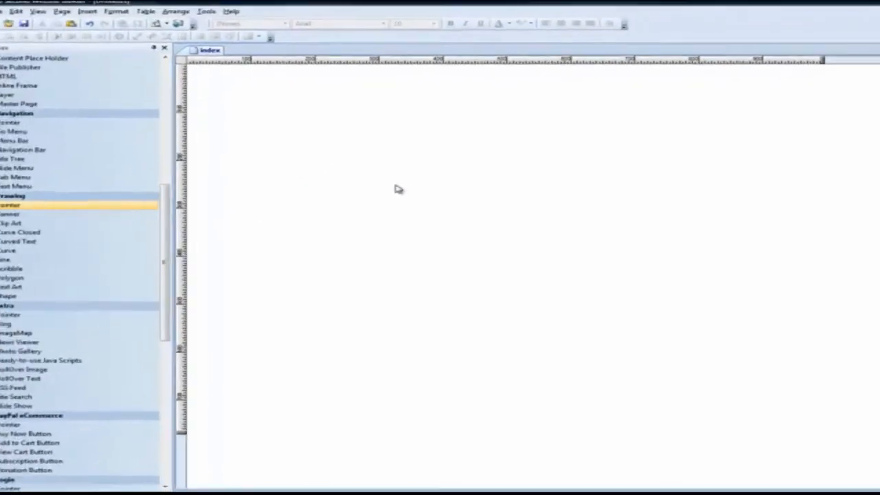
Draw an open wavy Curve across the upper page and give it a solid black border with width 6.
left_click(7, 251)
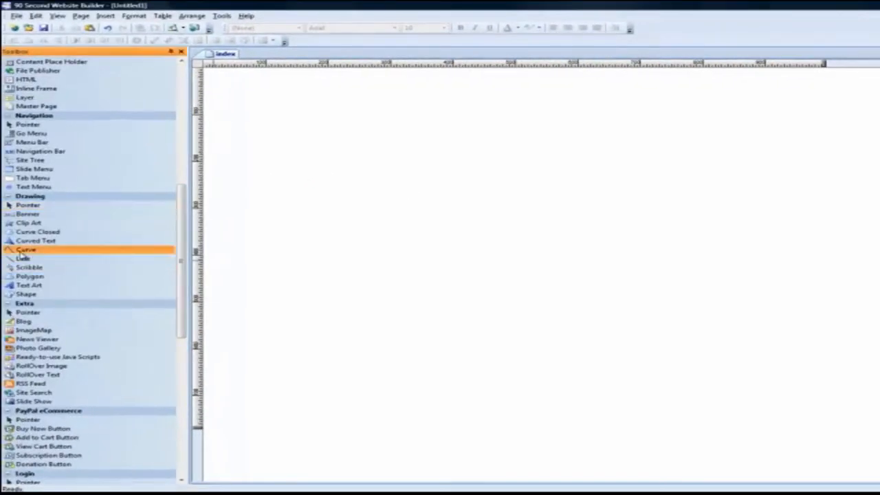
mouse_move(308, 173)
left_mouse_down()
mouse_move(466, 160)
mouse_move(639, 209)
mouse_move(680, 208)
left_mouse_up()
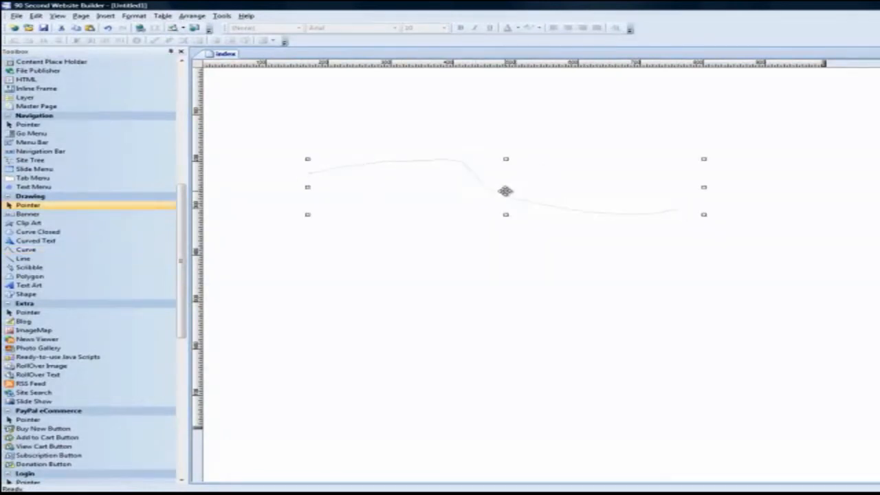
double_click(505, 194)
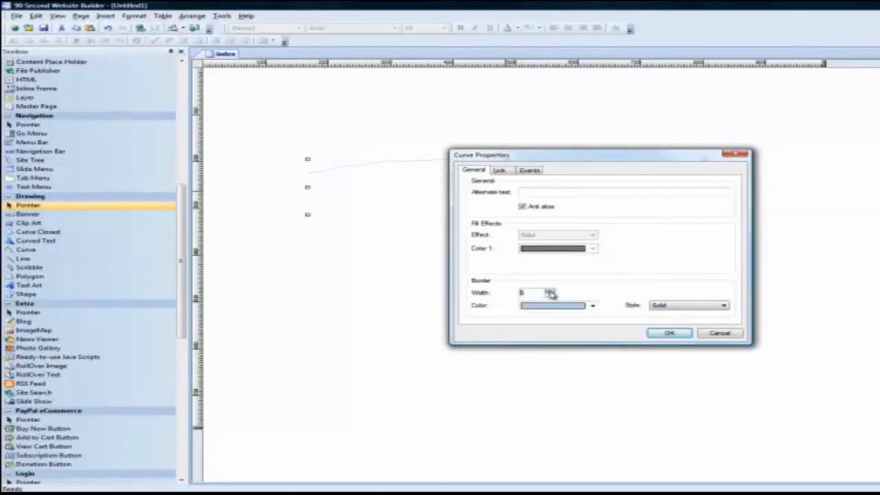
left_click(566, 309)
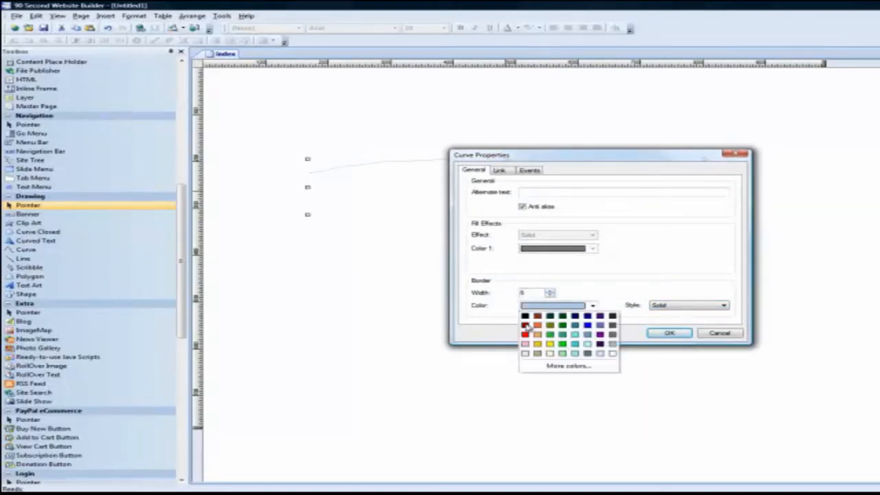
left_click(525, 315)
left_click(668, 333)
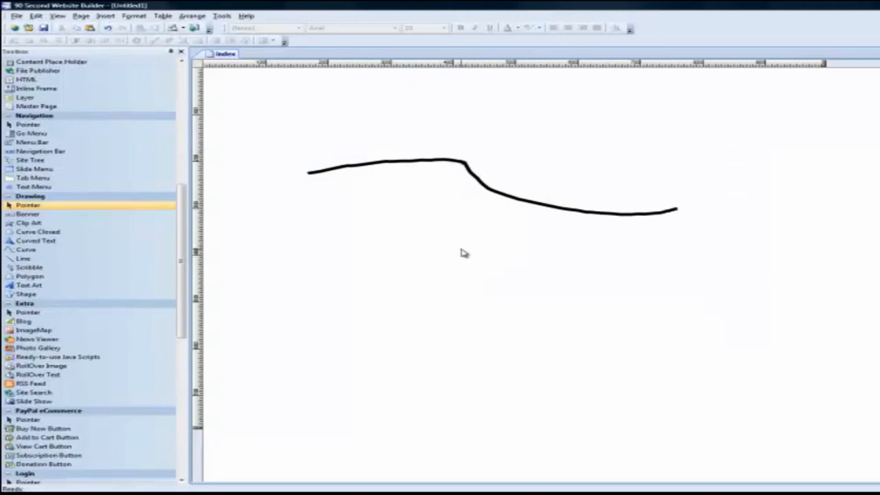
Delete the curve and draw two long horizontal lines, shifting the first one up and to the left before adding the second below.
left_click_drag(468, 200, 468, 239)
key("Delete")
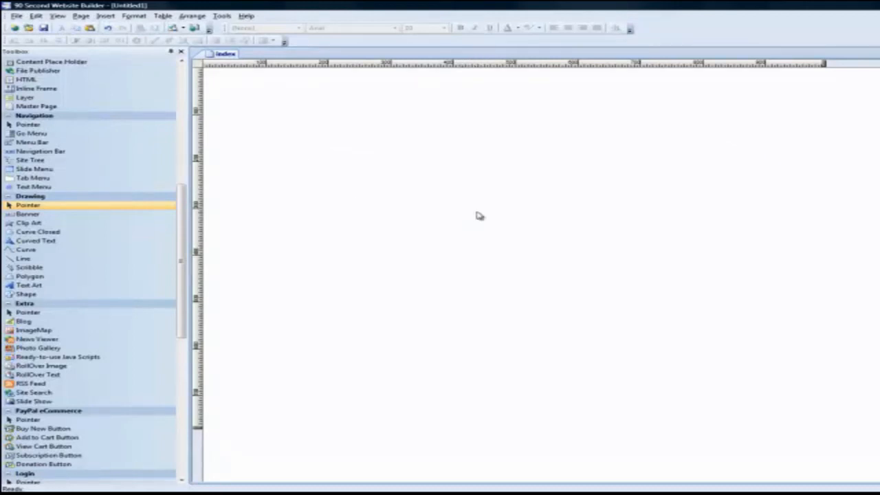
left_click(24, 262)
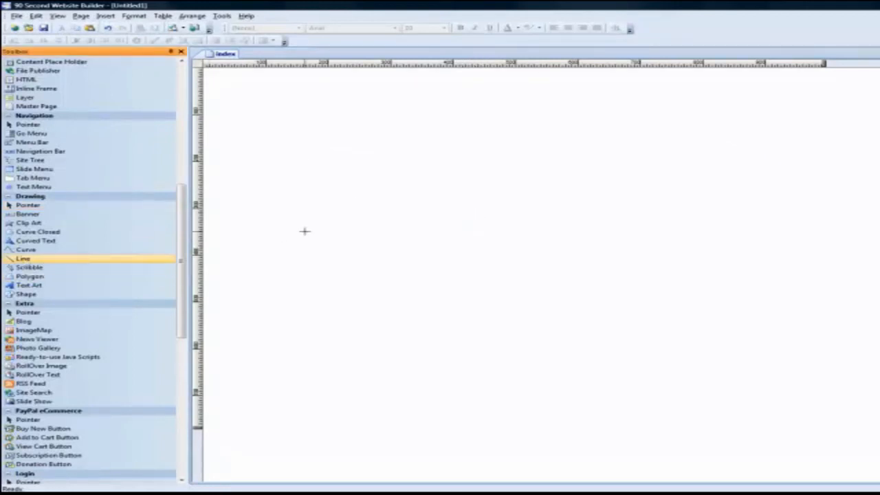
left_click_drag(381, 197, 637, 198)
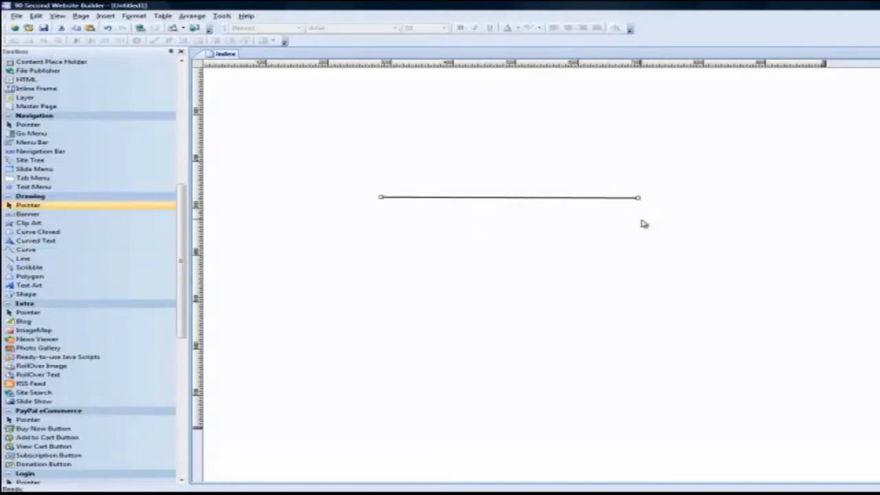
left_click_drag(467, 201, 423, 160)
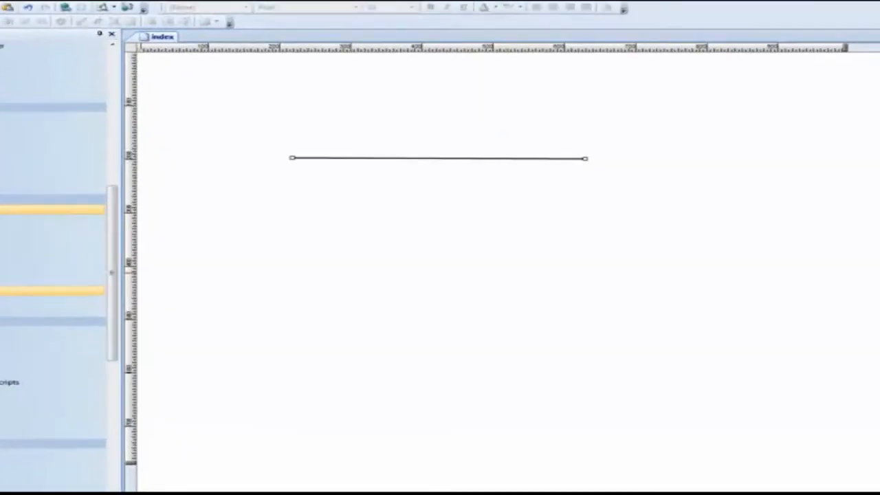
left_click_drag(270, 241, 578, 241)
Style the line with size 6, dark red color and the Dash style.
double_click(577, 242)
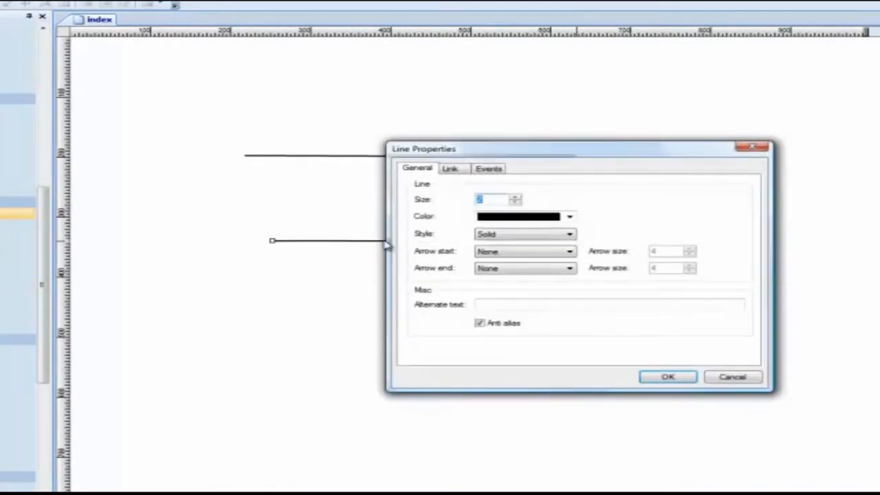
left_click_drag(512, 157, 365, 275)
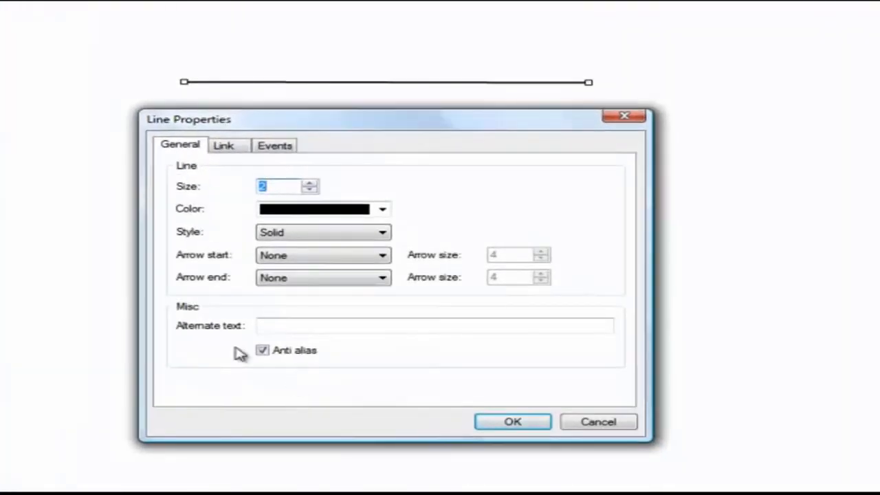
left_click(382, 210)
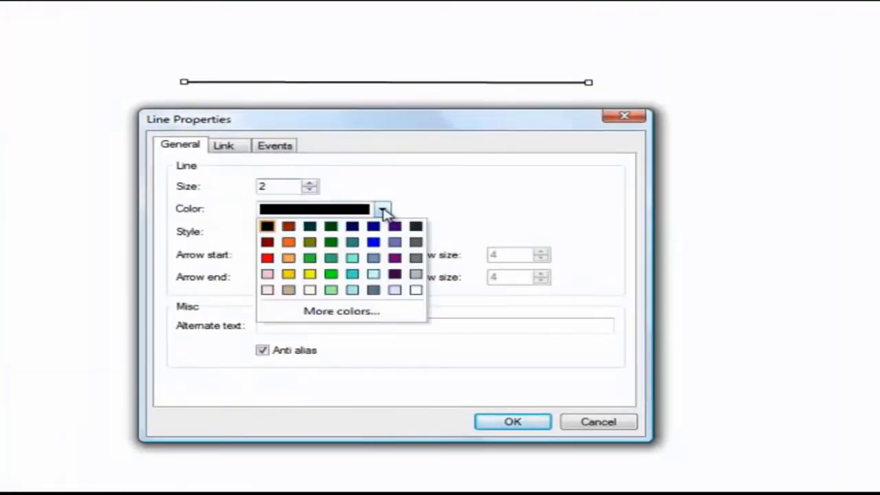
left_click(267, 243)
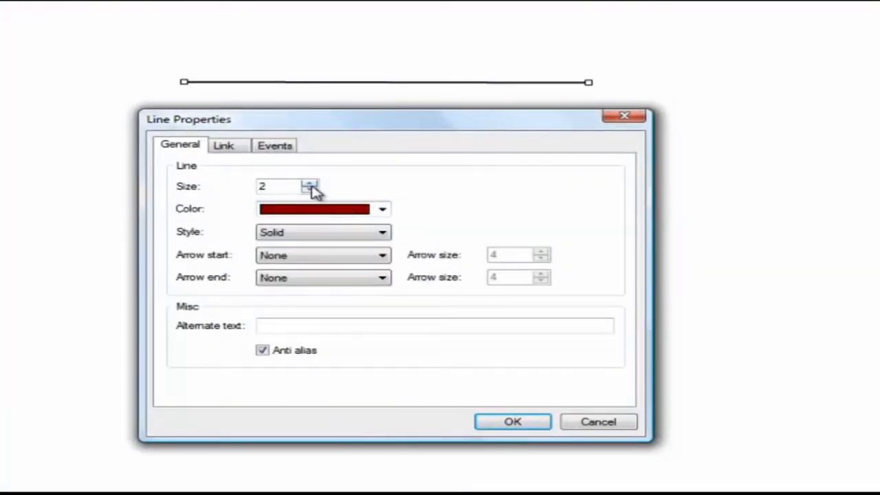
left_click(310, 183)
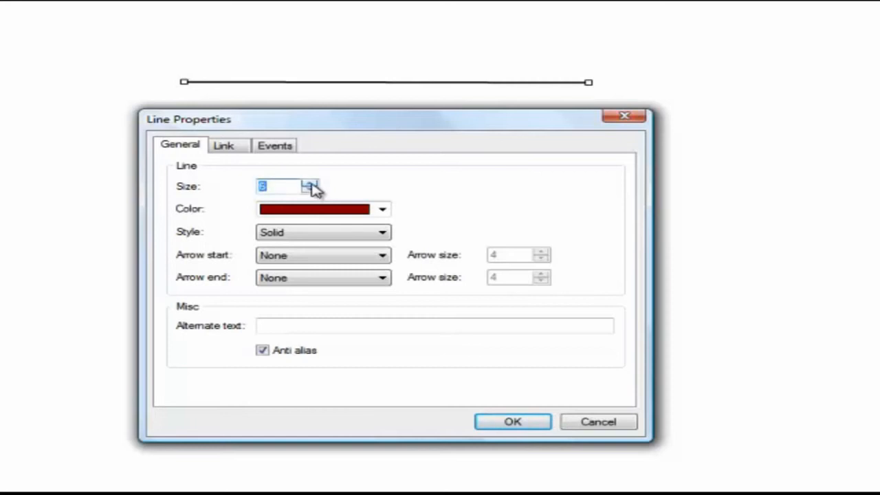
left_click(382, 233)
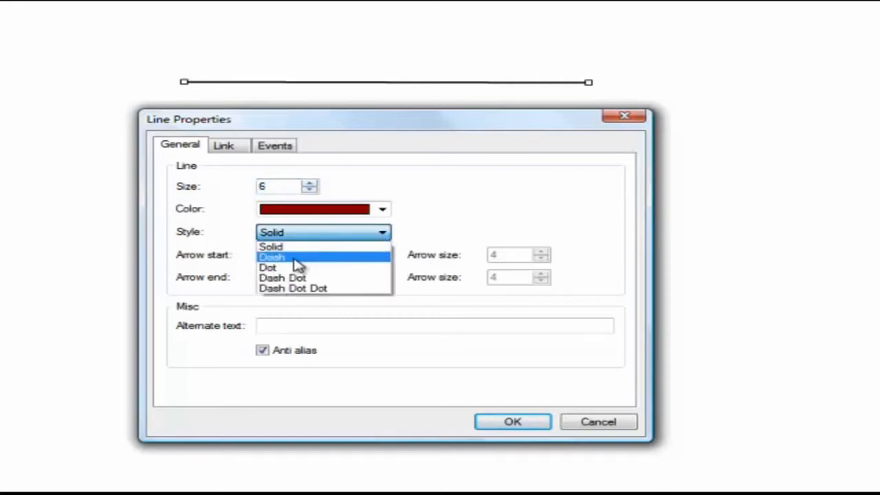
left_click(299, 258)
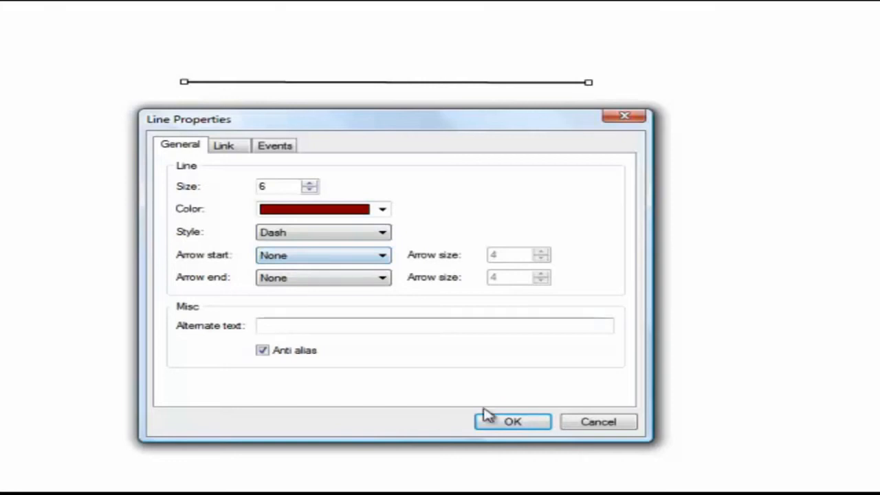
left_click(509, 423)
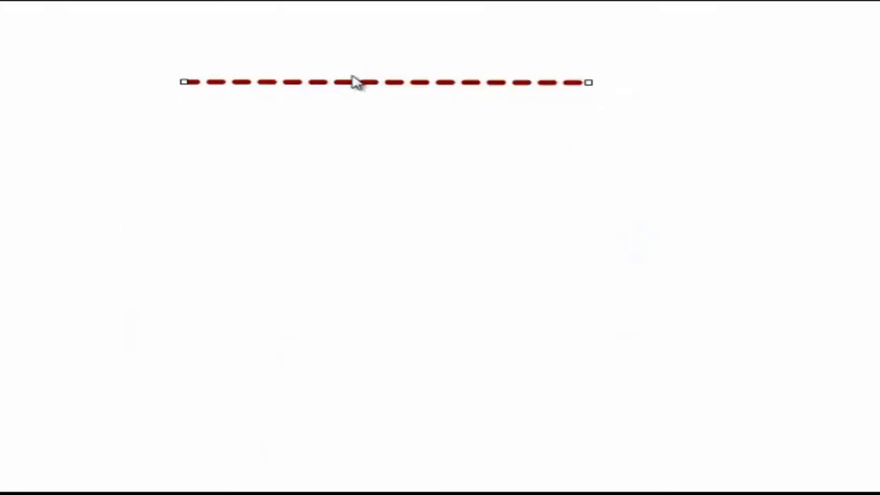
Move the dashed line up and to the left, and set its start to Arrow and its end to Circle.
left_click_drag(353, 81, 321, 39)
double_click(322, 39)
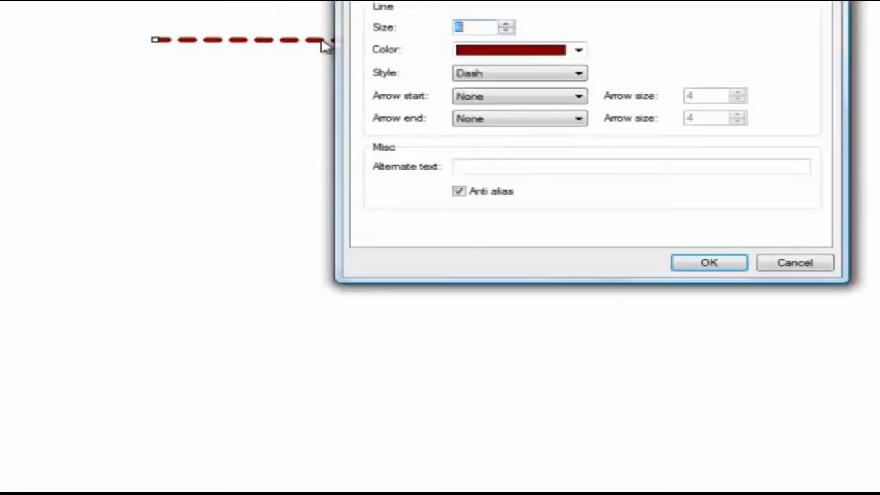
left_click(580, 100)
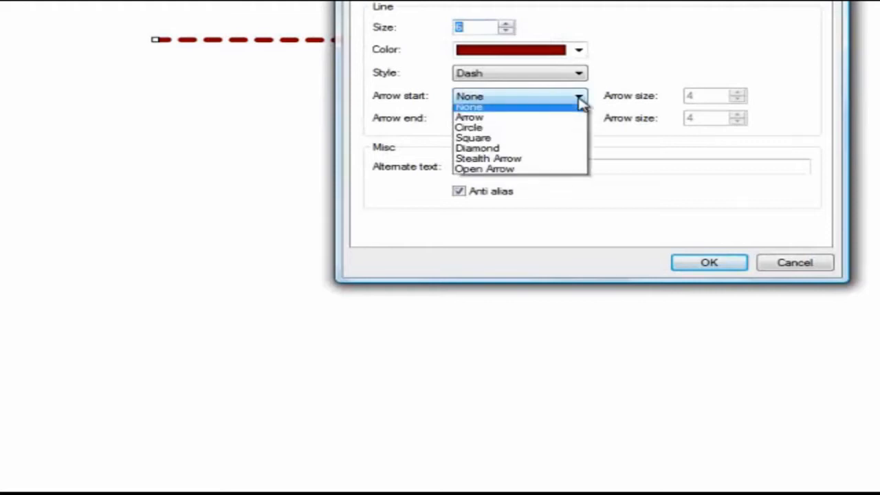
left_click(478, 118)
left_click(518, 124)
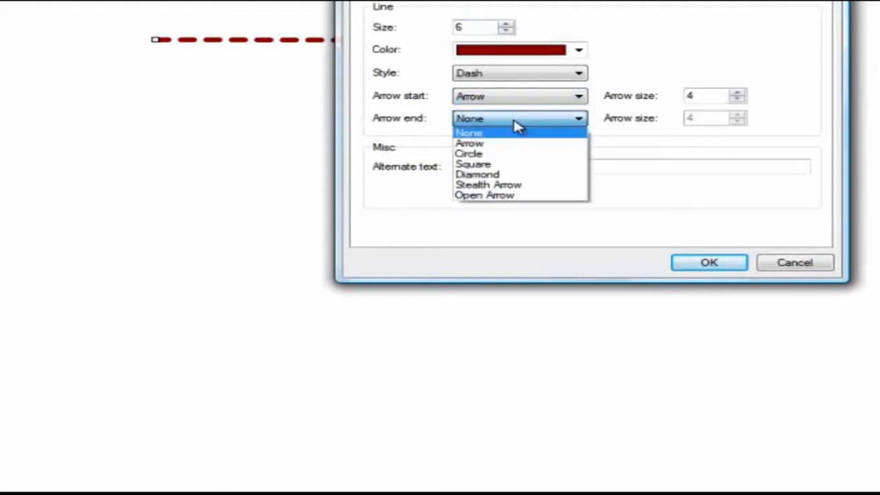
left_click(478, 154)
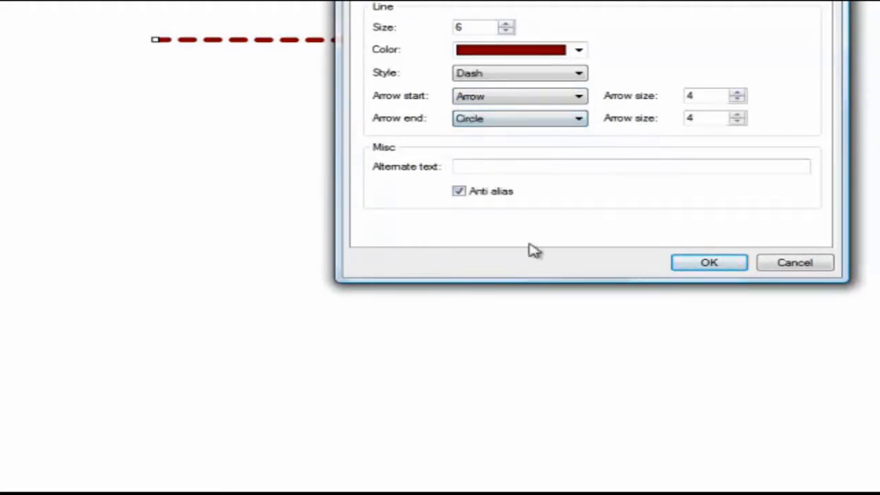
left_click(722, 265)
left_click(477, 131)
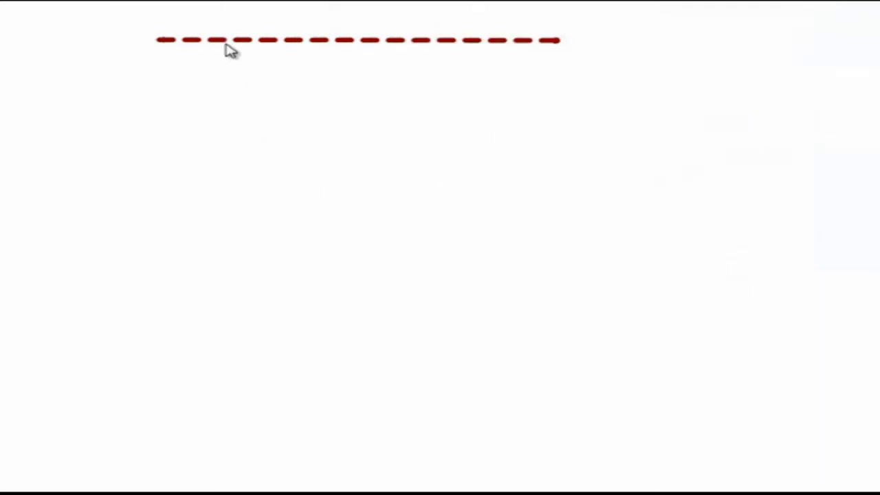
Set the size of the dark red dashed line to 1.
double_click(261, 47)
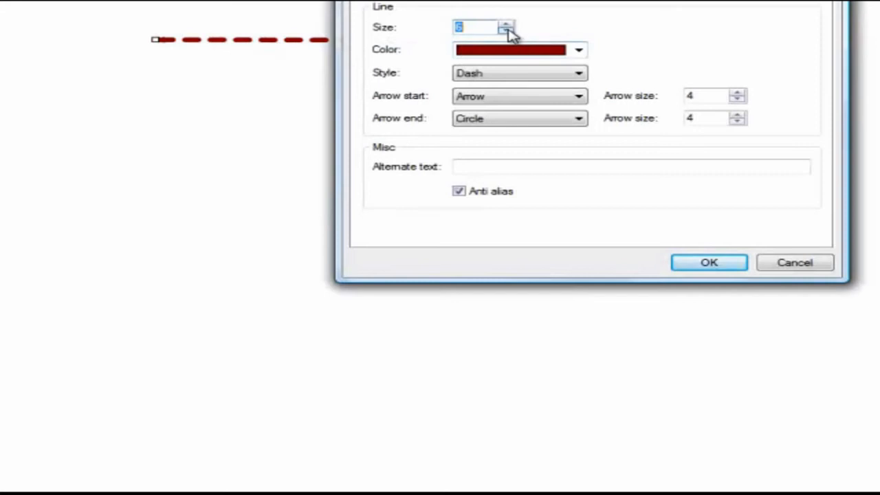
left_click(506, 30)
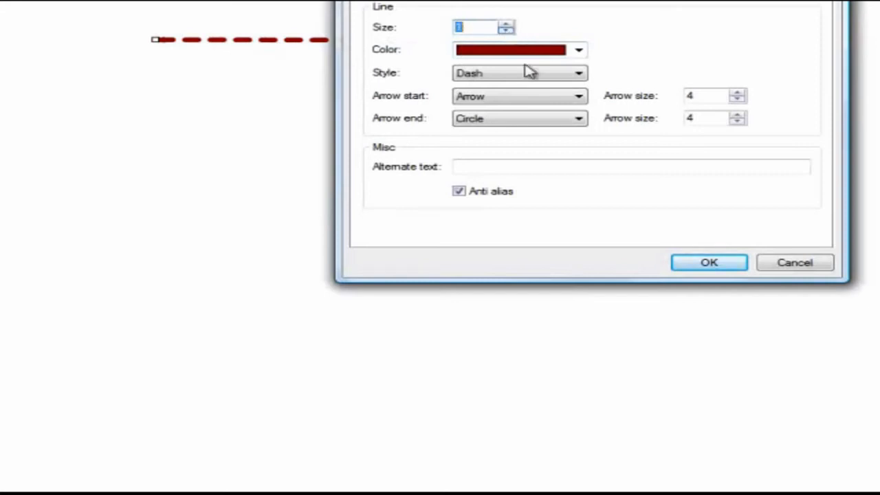
left_click(705, 264)
left_click(325, 125)
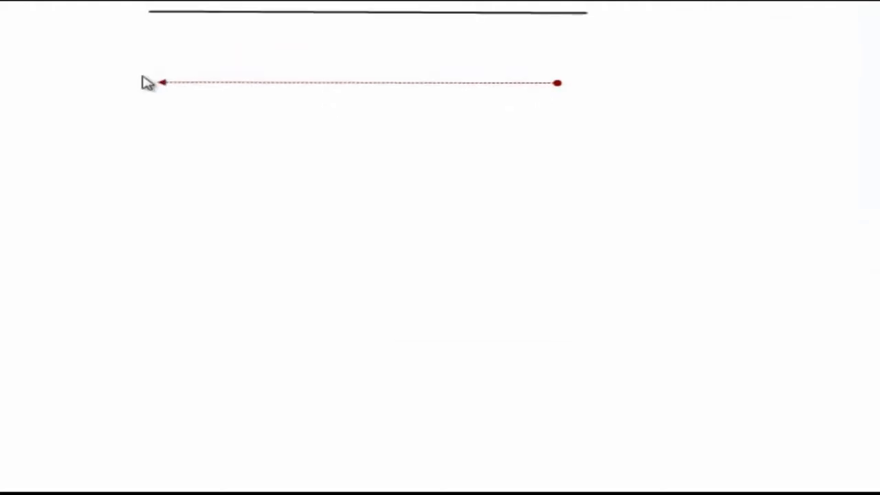
Reposition the ends of the dashed arrow line so it slants diagonally, and place it below the black line.
left_click(165, 40)
left_click_drag(163, 231, 411, 384)
left_click(557, 387)
left_click_drag(501, 304, 362, 284)
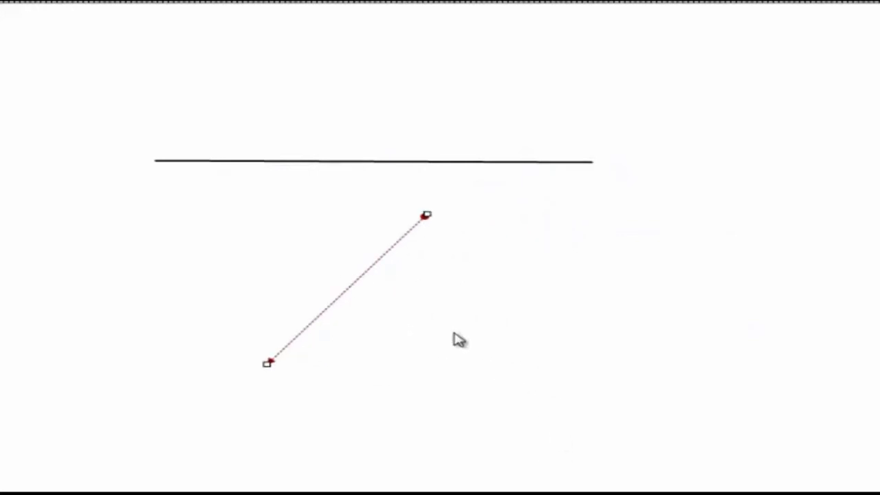
double_click(337, 296)
left_click(801, 455)
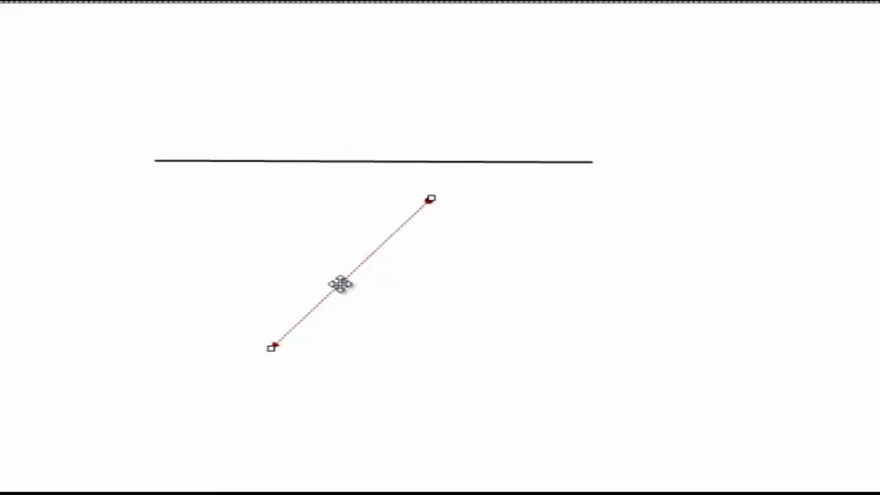
Delete the diagonal dashed line and the horizontal black line from the page.
key("Delete")
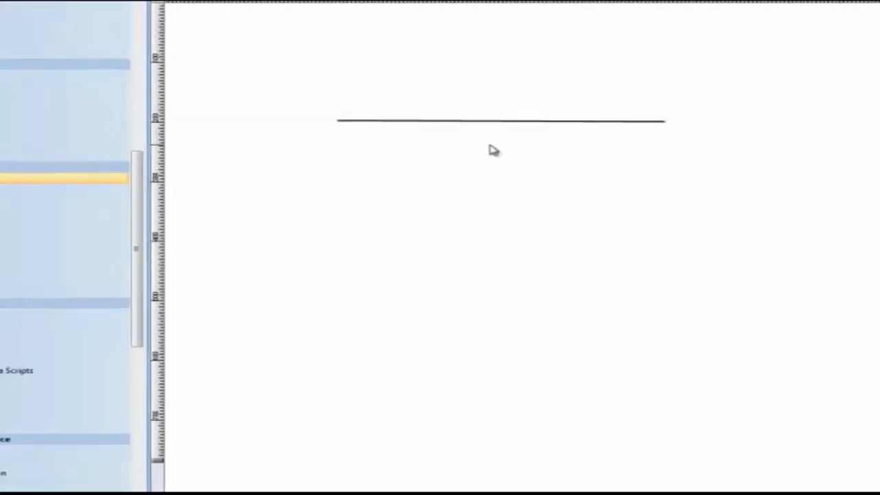
left_click(488, 121)
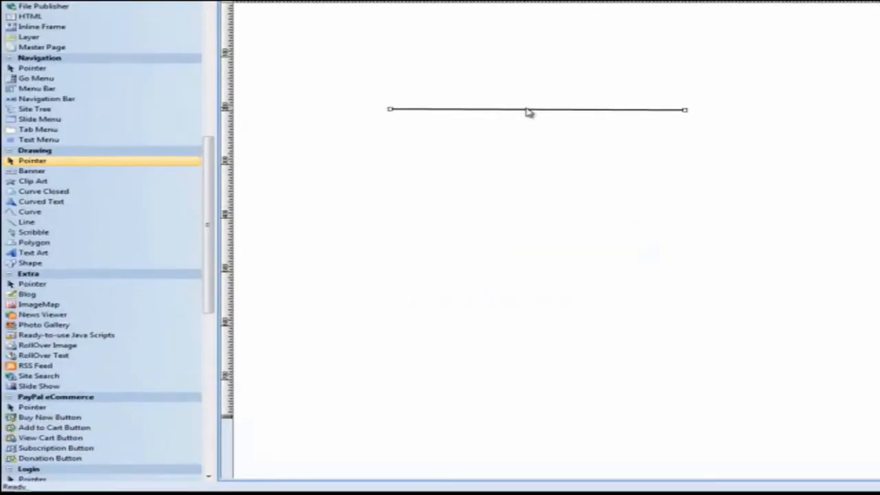
key("Delete")
Draw a freehand Scribble across the upper page and view its properties without changing them.
left_click(36, 232)
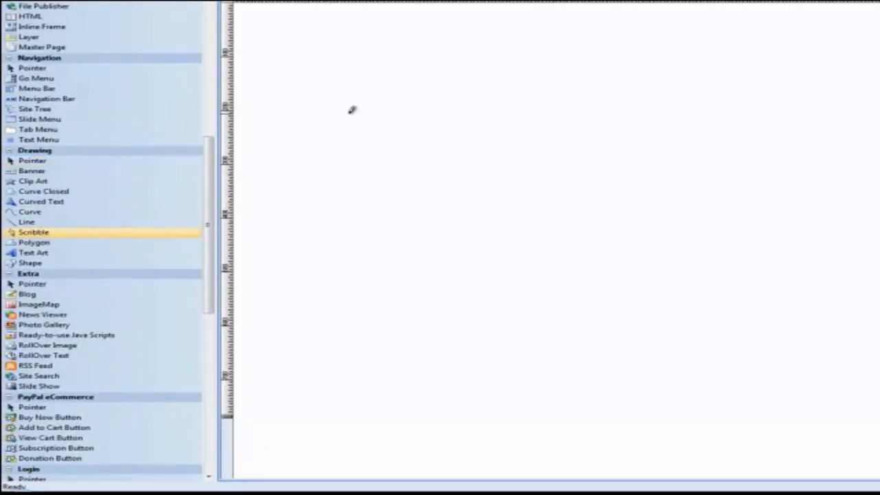
mouse_move(349, 114)
left_mouse_down()
mouse_move(444, 160)
mouse_move(481, 197)
mouse_move(420, 261)
mouse_move(584, 218)
mouse_move(626, 184)
mouse_move(651, 238)
left_mouse_up()
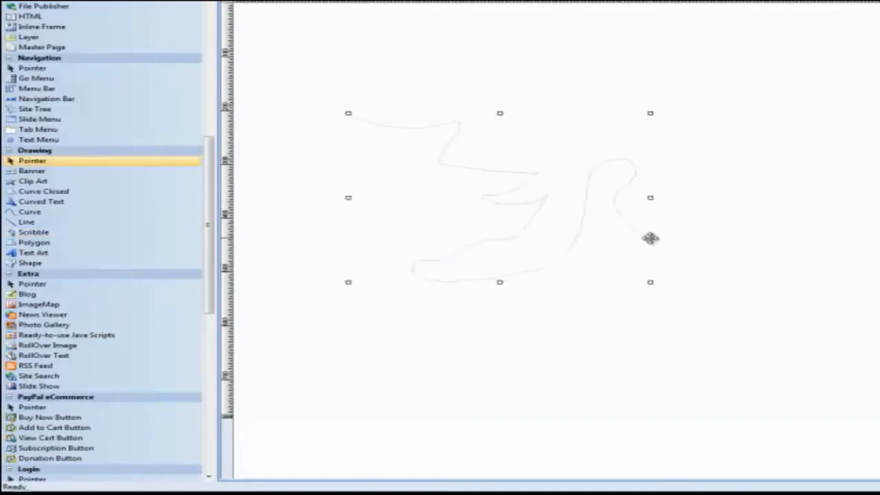
left_click(491, 192)
left_click(494, 201)
double_click(495, 201)
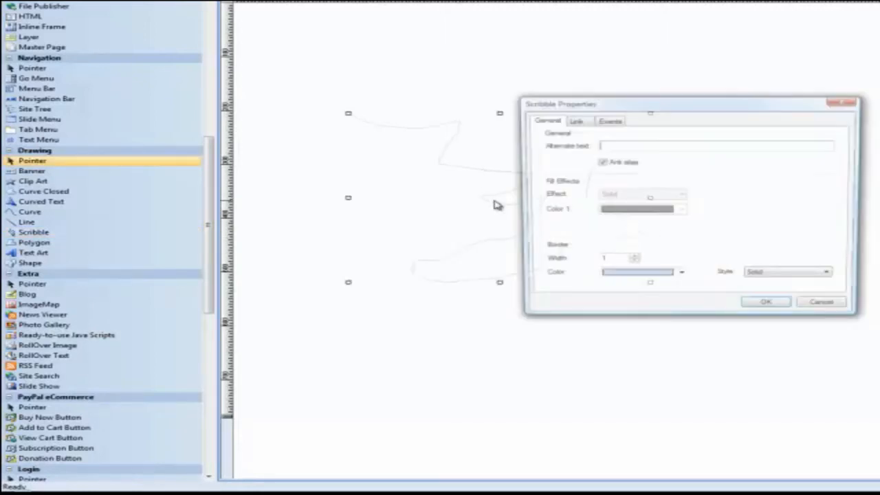
left_click(829, 310)
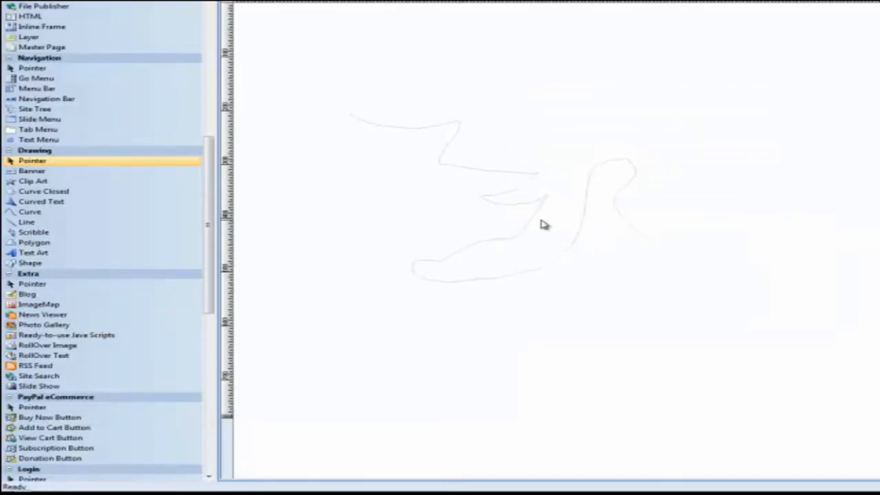
Draw a rounded freehand Polygon below the scribble and move it to the right.
left_click(36, 244)
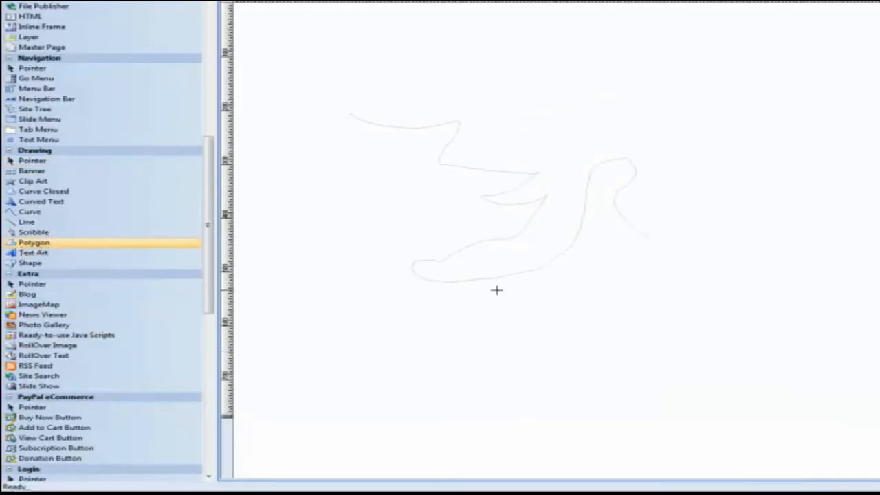
mouse_move(496, 290)
left_mouse_down()
mouse_move(617, 297)
mouse_move(612, 355)
mouse_move(517, 388)
mouse_move(460, 342)
mouse_move(396, 317)
mouse_move(415, 305)
left_mouse_up()
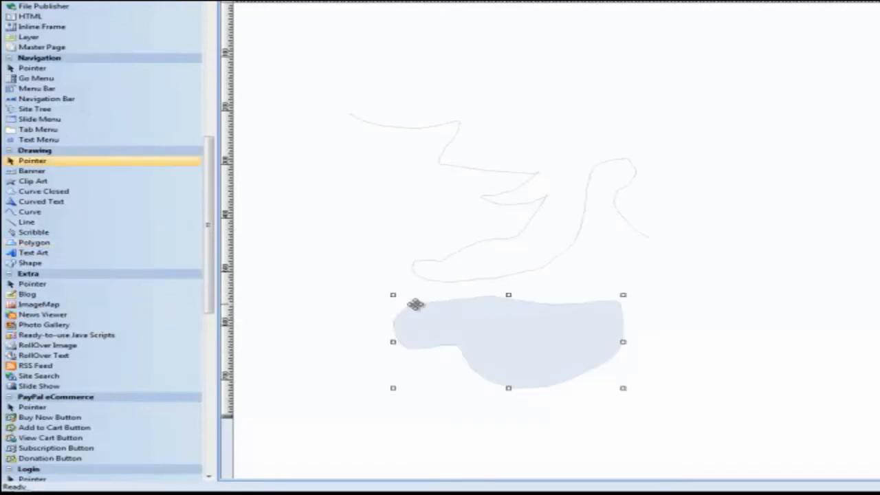
left_click_drag(515, 339, 717, 332)
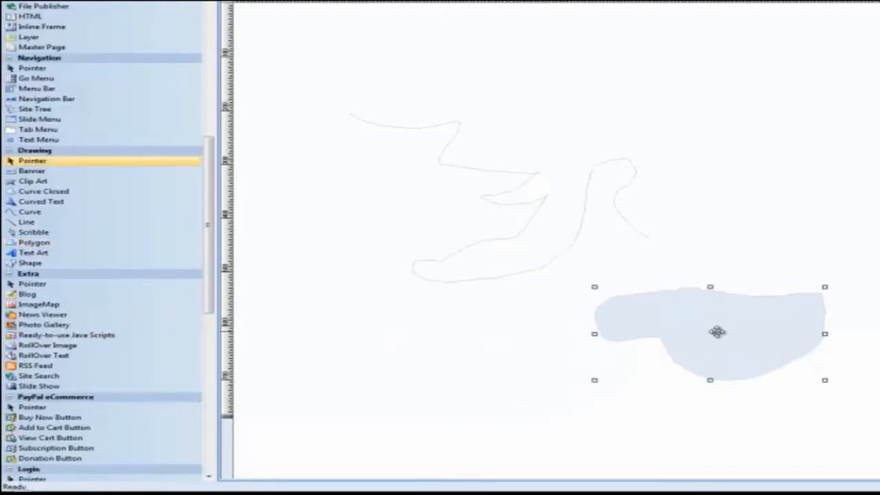
Fill the polygon with a Horizontal Gradient from brownish red as Color 1 to yellow as Color 2.
double_click(717, 332)
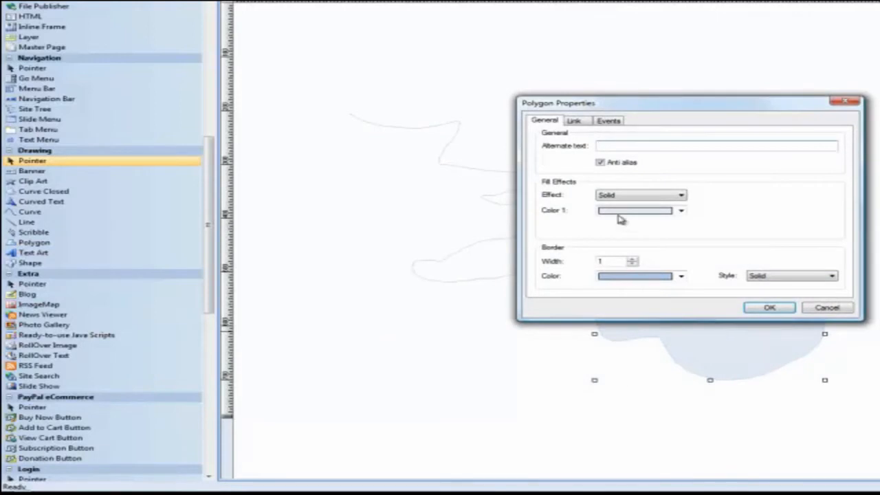
left_click(680, 196)
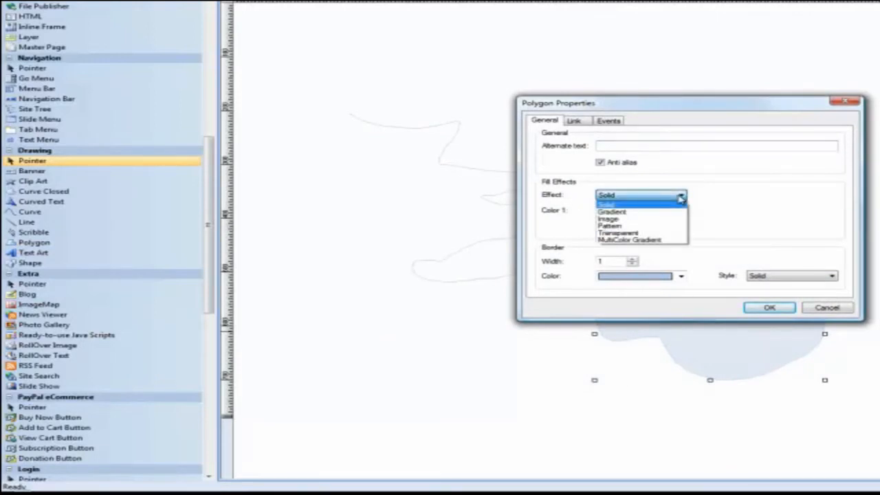
left_click(614, 213)
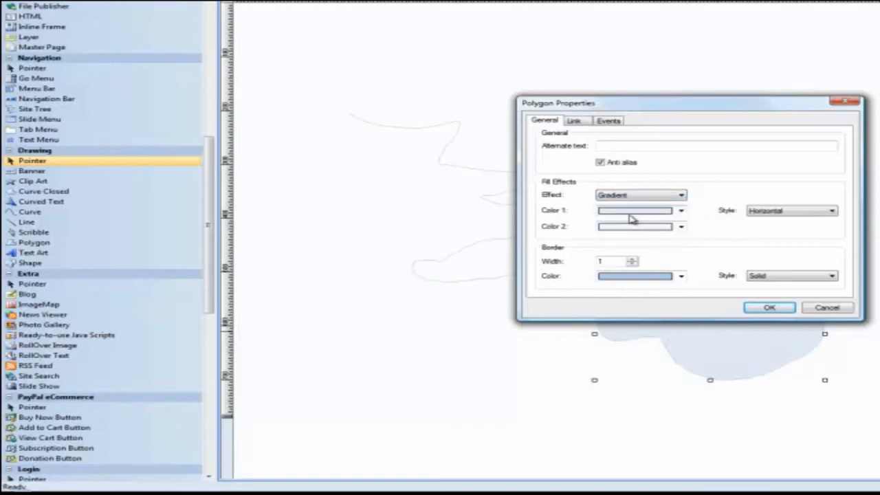
left_click(633, 213)
left_click(618, 223)
left_click(645, 227)
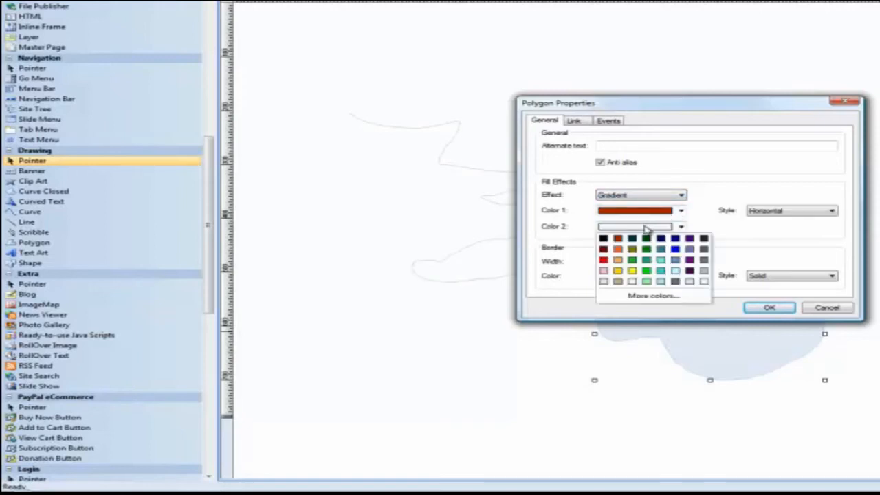
left_click(632, 271)
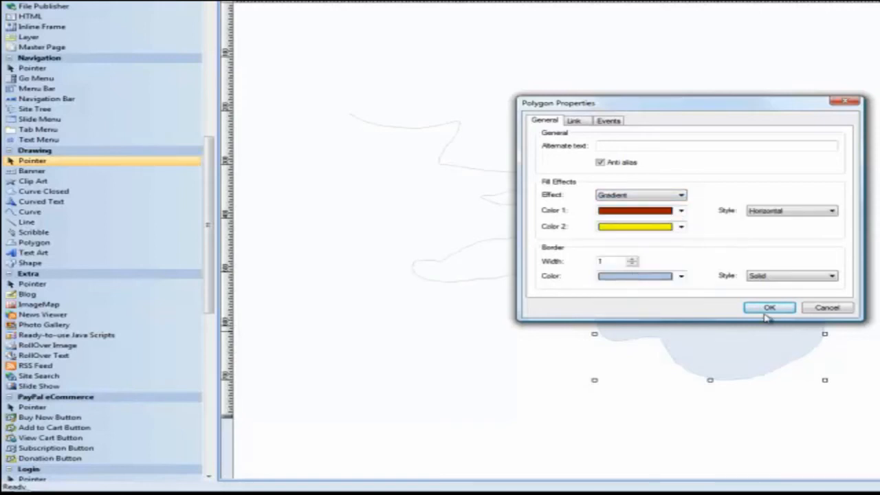
left_click(768, 309)
Move the gradient polygon up and left over the scribble, and clear both objects from the page.
left_click_drag(722, 365, 438, 139)
left_click(779, 332)
left_click(536, 227)
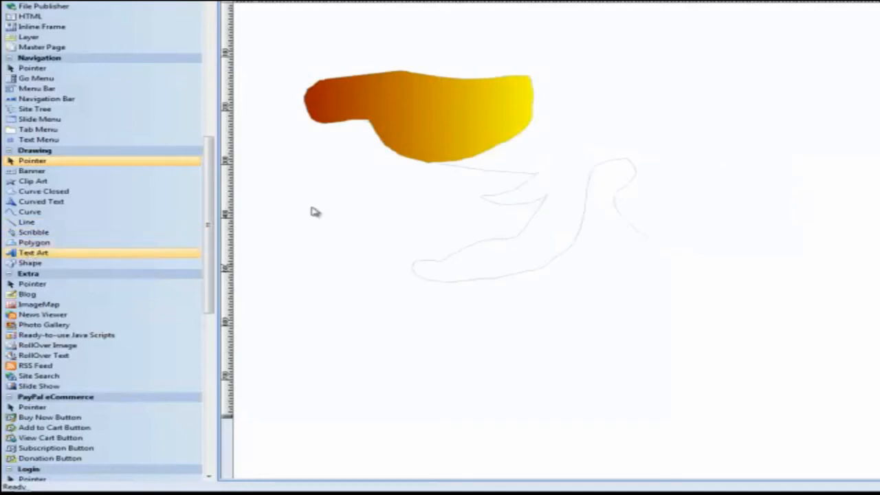
left_click(433, 80)
key("Delete")
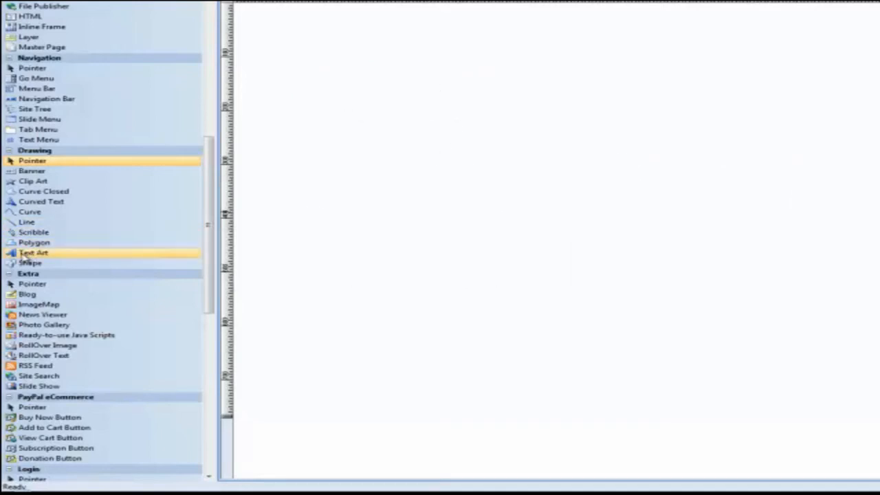
Draw a Text Art object on the upper page and replace its sample text with the person's full name.
left_click(21, 255)
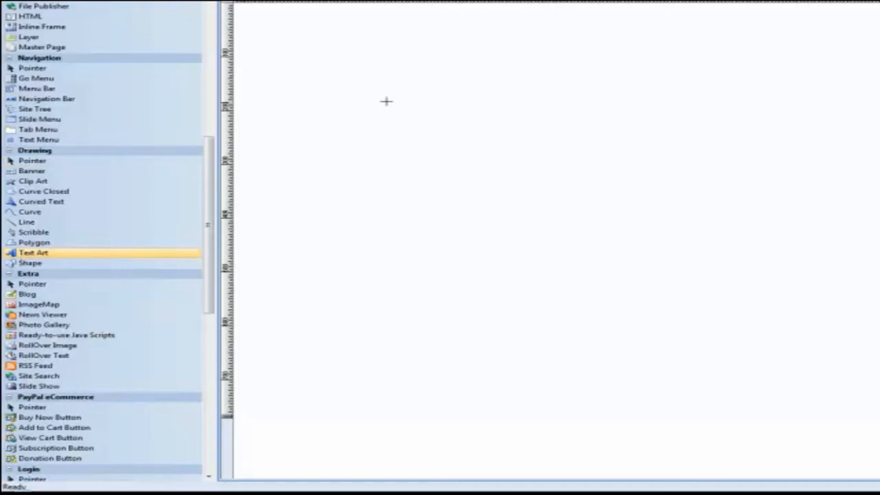
left_click_drag(368, 99, 634, 214)
double_click(502, 156)
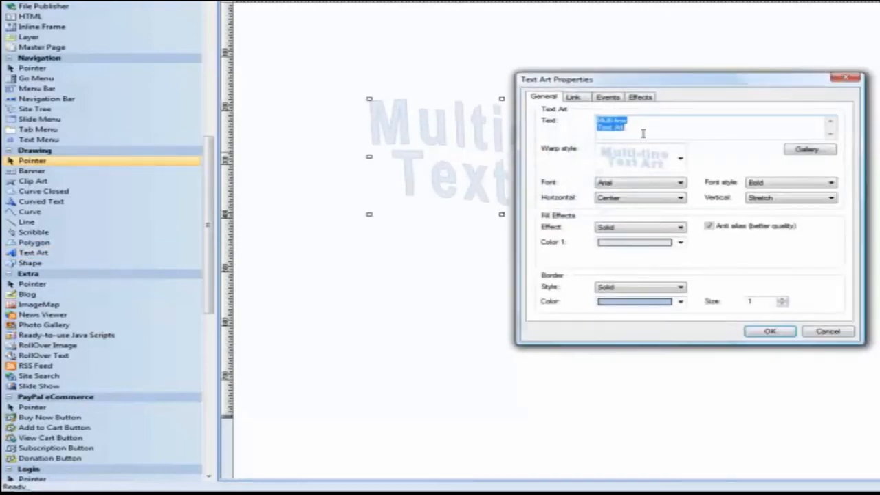
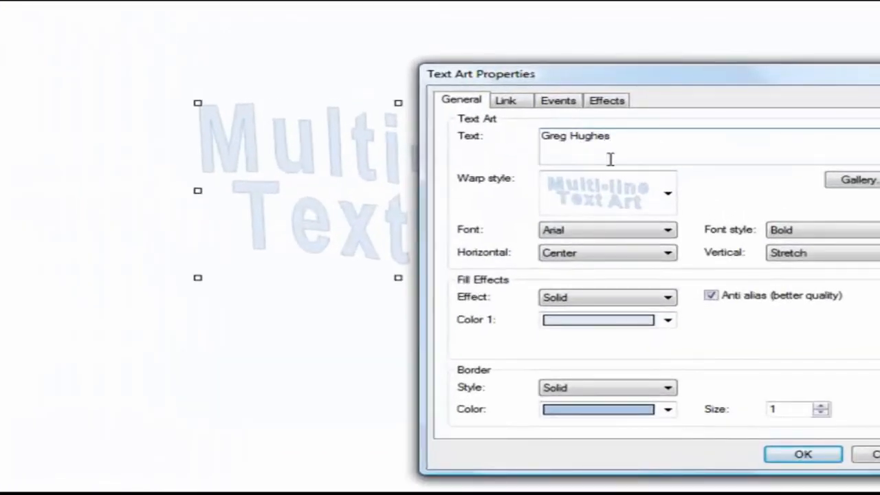
left_click_drag(589, 78, 364, 63)
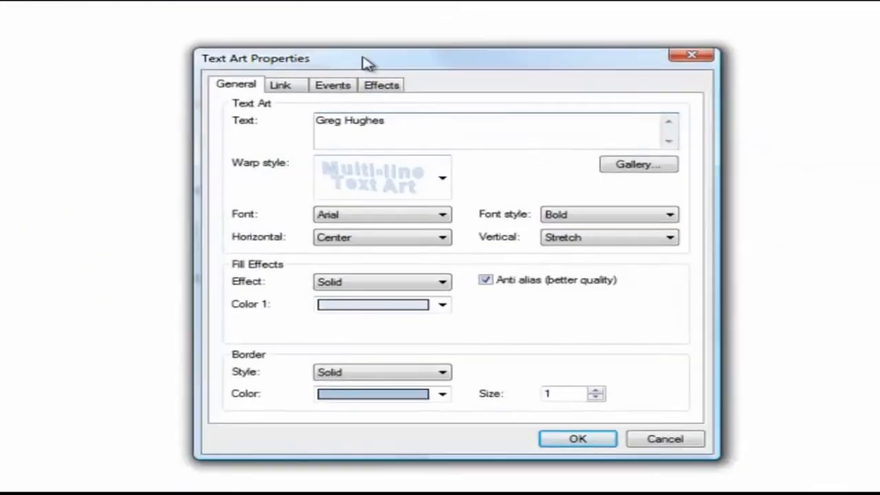
left_click(578, 433)
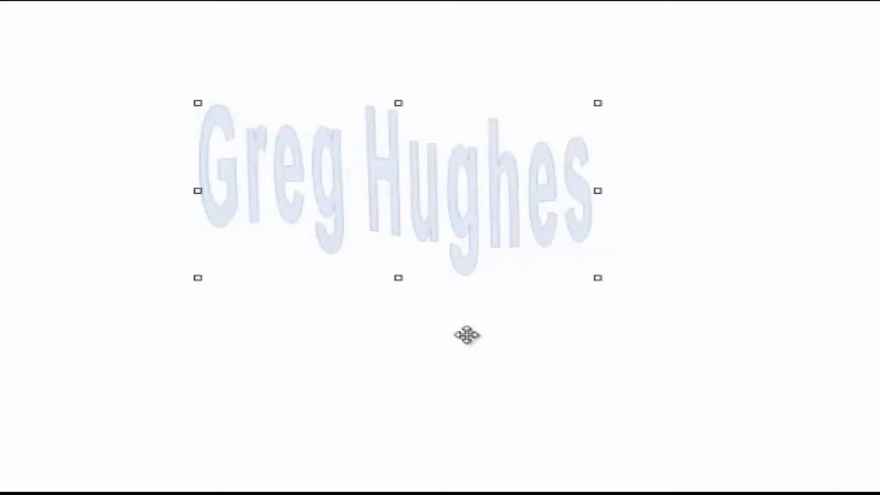
Move the text art up and left, widen it to the right and reduce its height.
left_click_drag(407, 213, 318, 168)
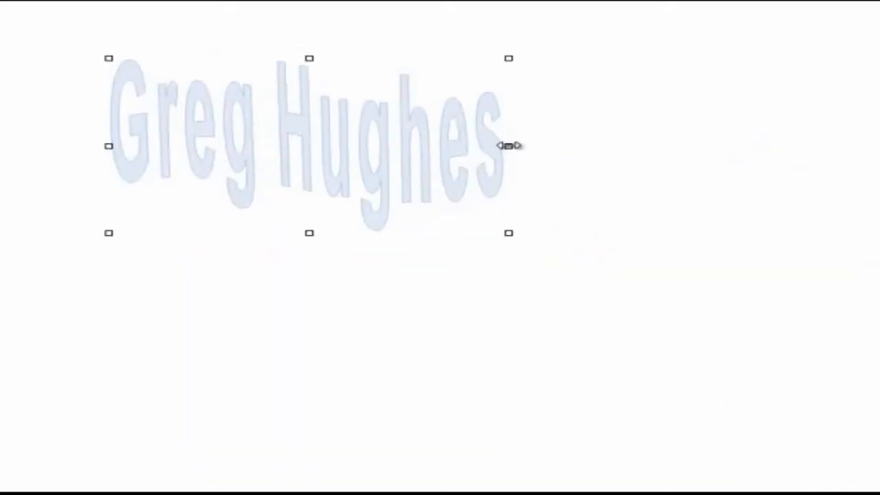
left_click_drag(509, 146, 655, 137)
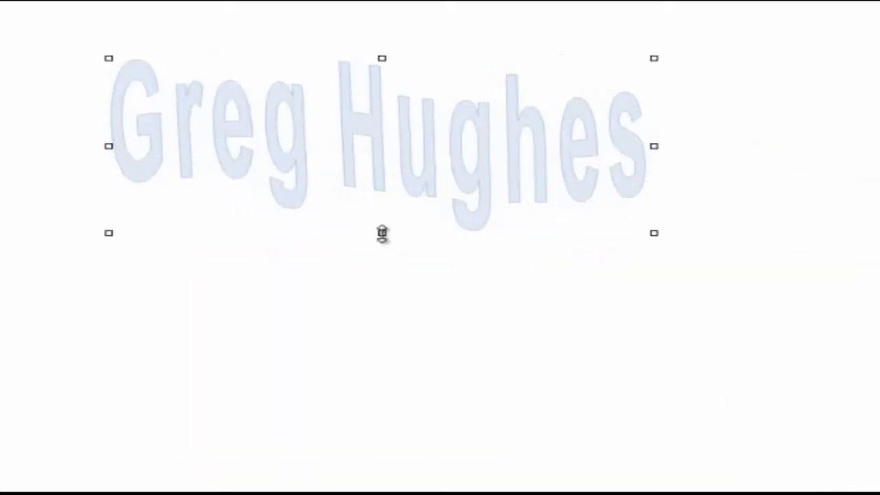
left_click_drag(382, 233, 381, 170)
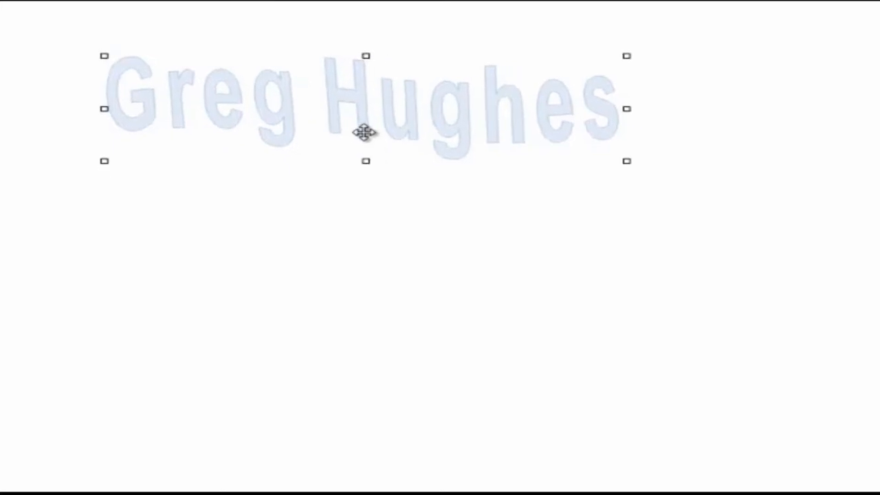
Apply the first TextArt gallery style, white letters with a black outline, to the text art and set its font to Berlin.
double_click(378, 137)
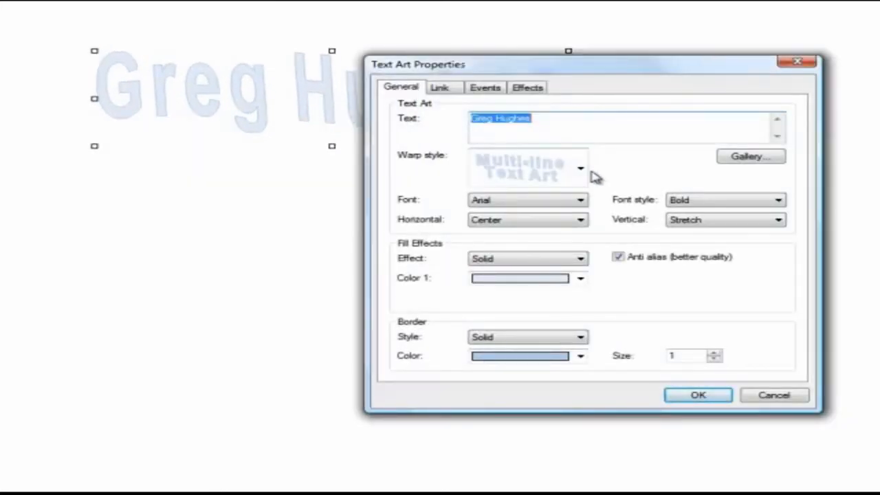
left_click(581, 169)
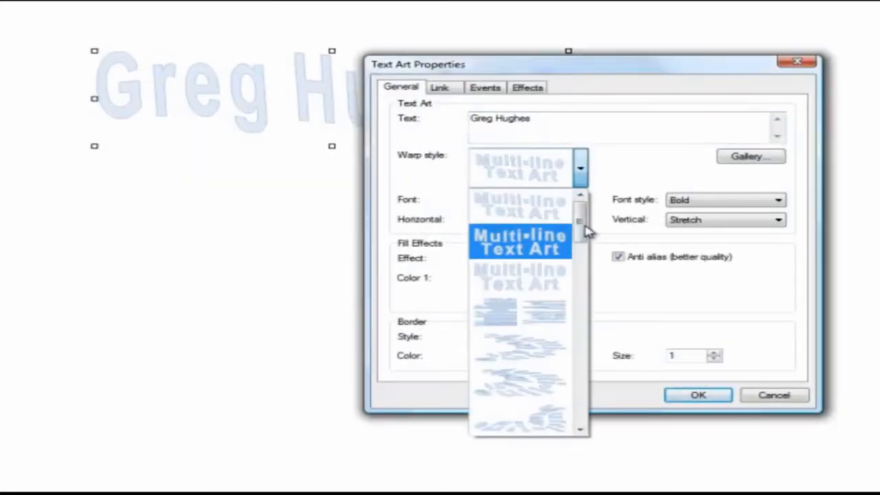
left_click_drag(586, 232, 650, 167)
left_click(747, 170)
left_click(750, 160)
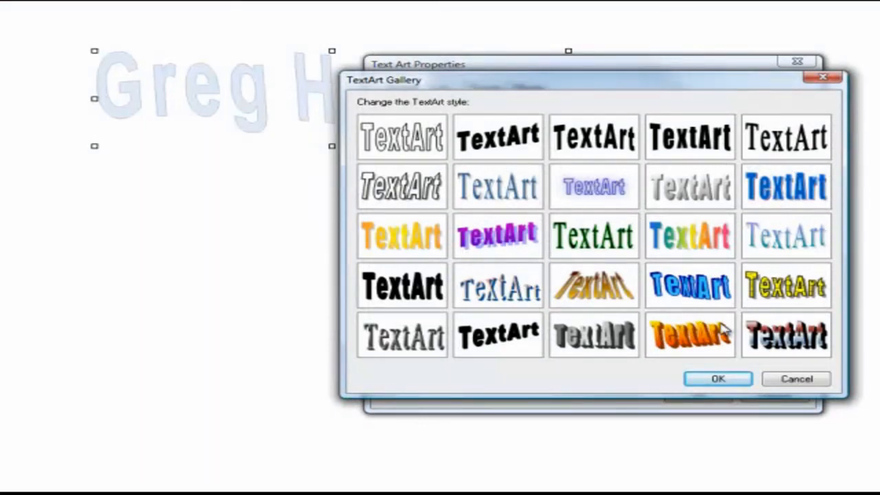
left_click(402, 143)
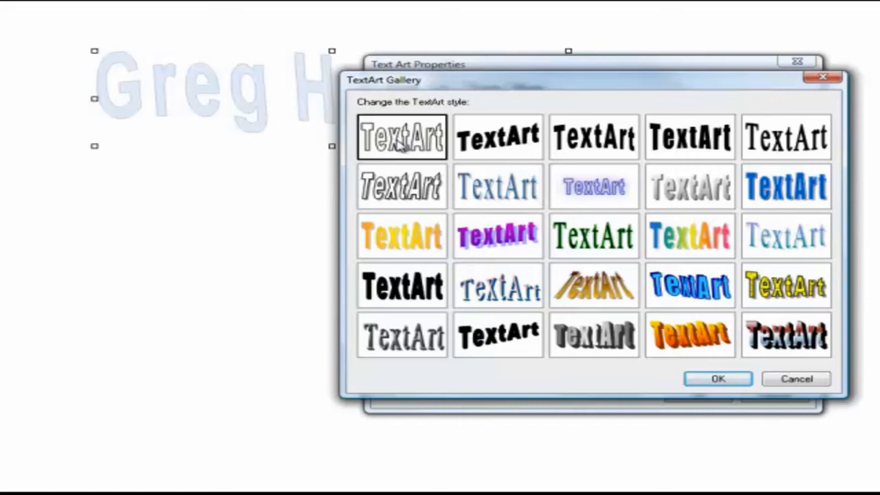
left_click(736, 383)
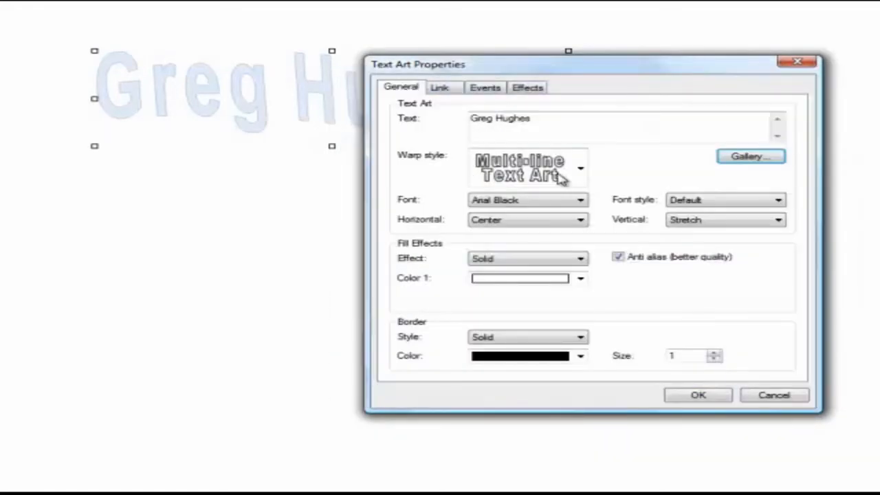
left_click(582, 201)
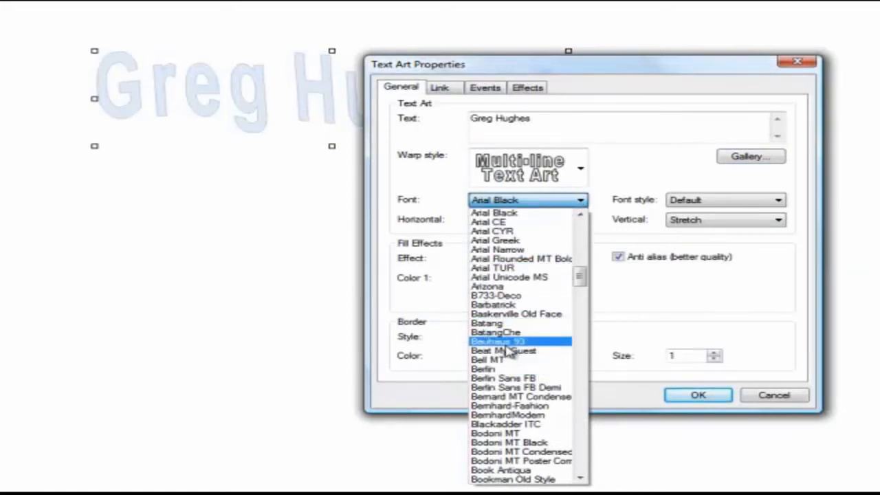
left_click(497, 369)
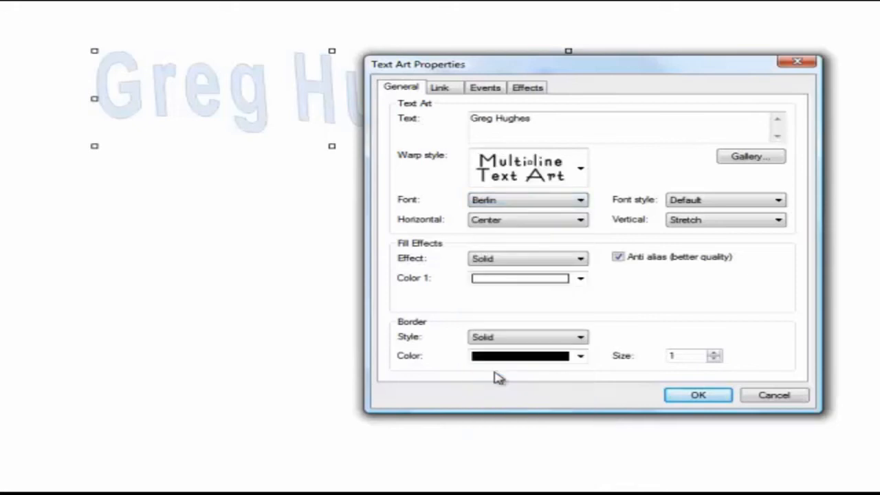
Give the text art a gradient fill with dark red as the first color and a border size of 3.
left_click(581, 259)
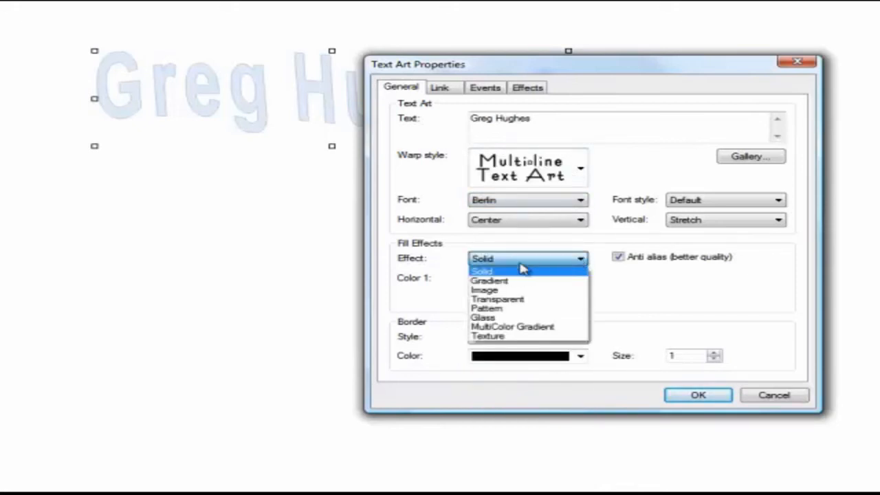
left_click(496, 282)
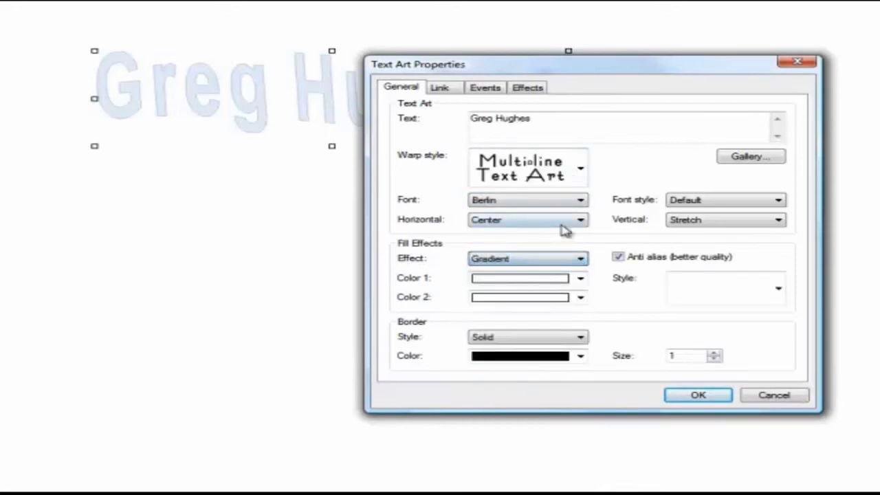
left_click(581, 279)
left_click(479, 307)
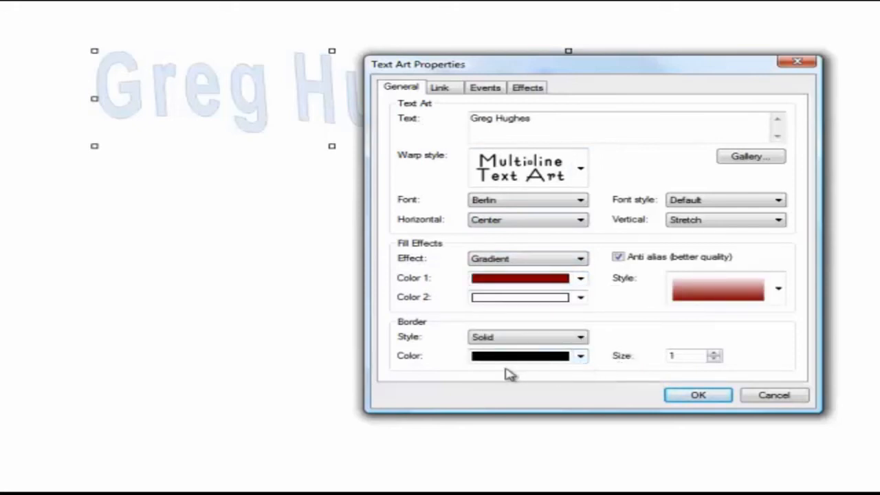
left_click(712, 353)
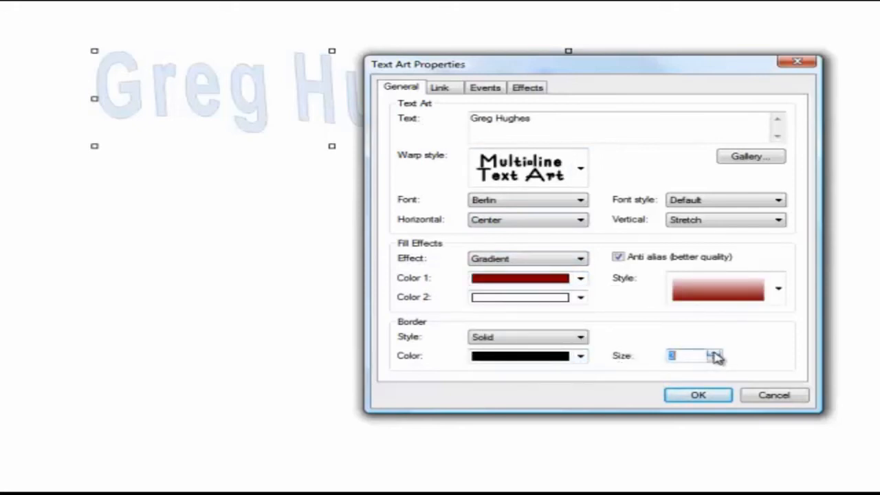
Look through the warp styles and set the text art's font to Californian FB.
left_click(581, 168)
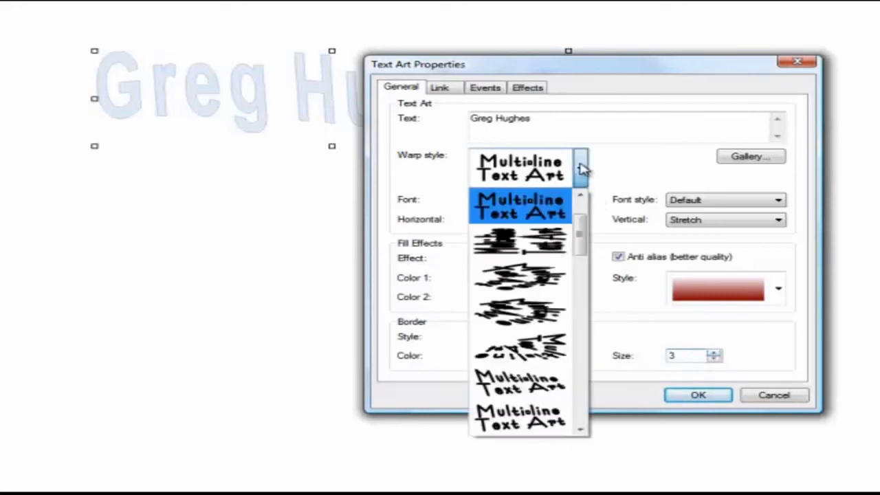
left_click(581, 168)
left_click(581, 200)
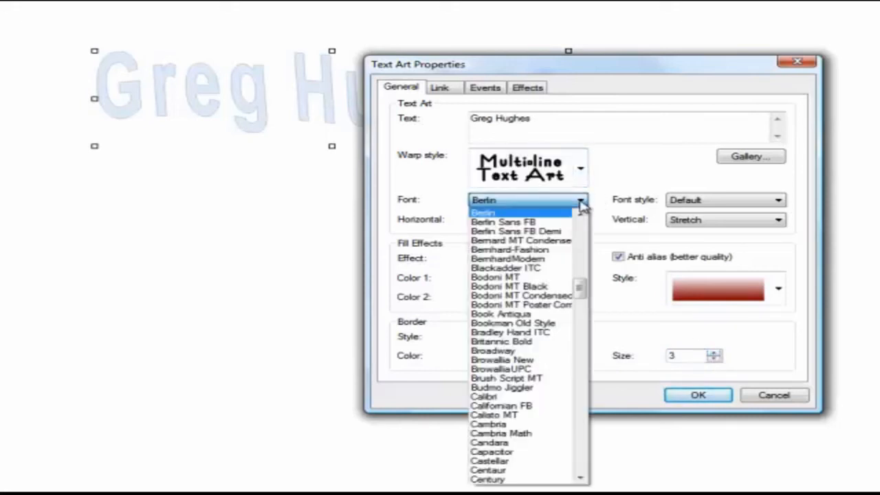
left_click(492, 406)
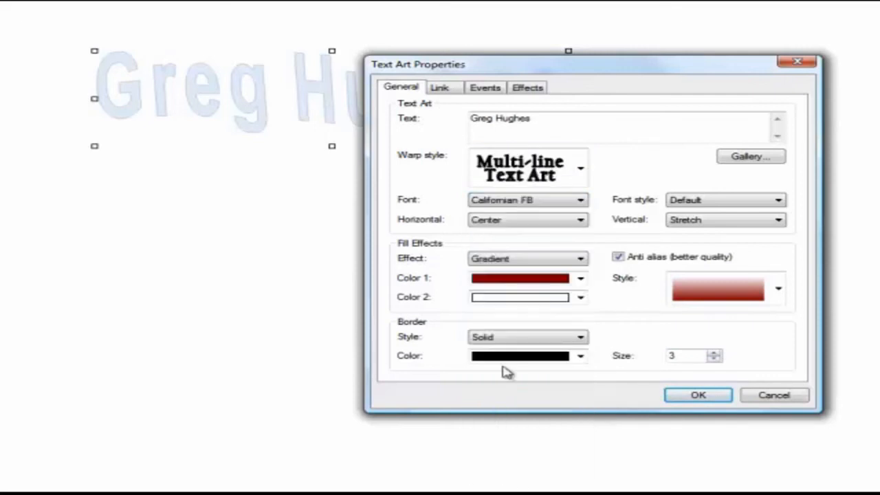
left_click(696, 397)
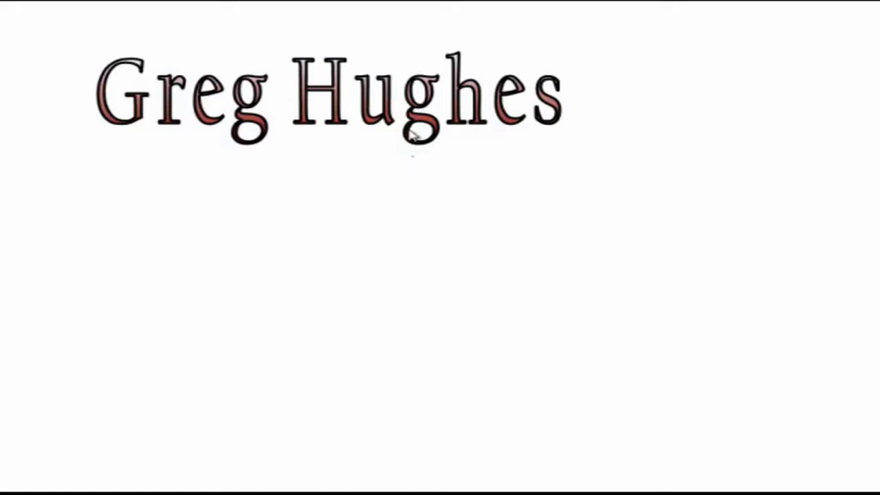
Review the text art's effects and warp styles, and apply the orange-yellow gradient style from the TextArt gallery.
double_click(391, 112)
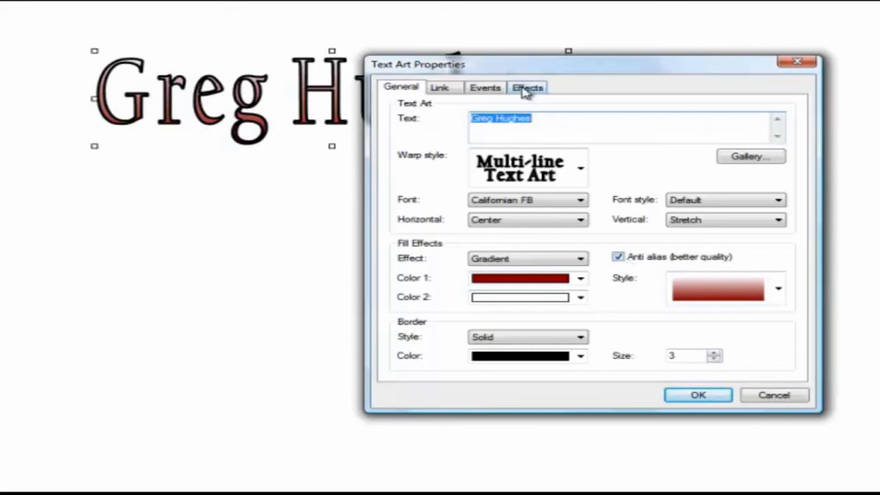
left_click(527, 88)
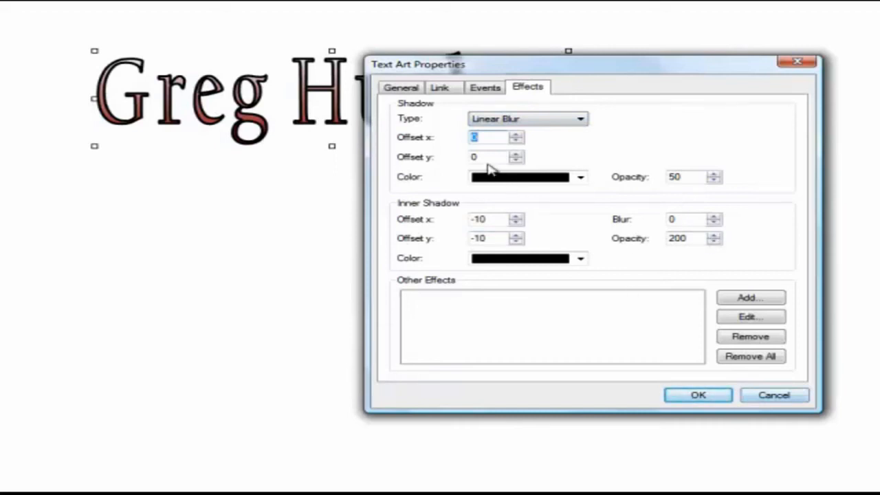
left_click(402, 88)
left_click(580, 170)
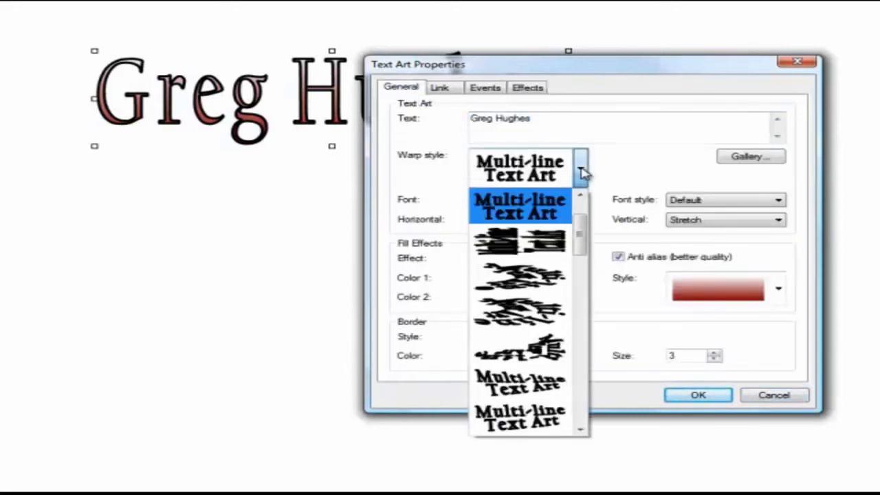
left_click(581, 172)
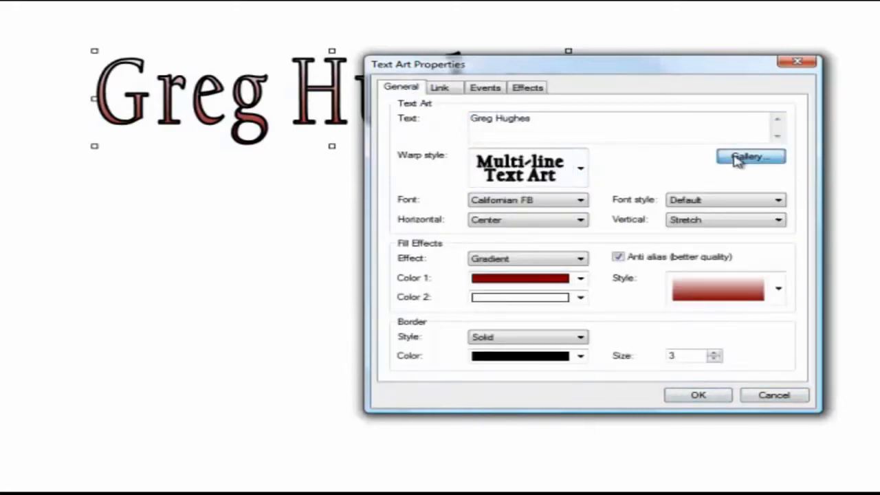
left_click(736, 157)
left_click(424, 237)
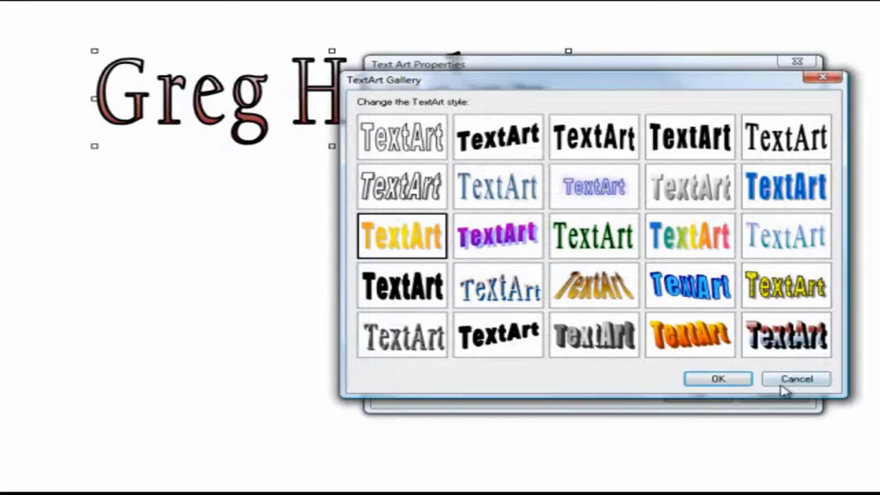
left_click(727, 383)
left_click(680, 392)
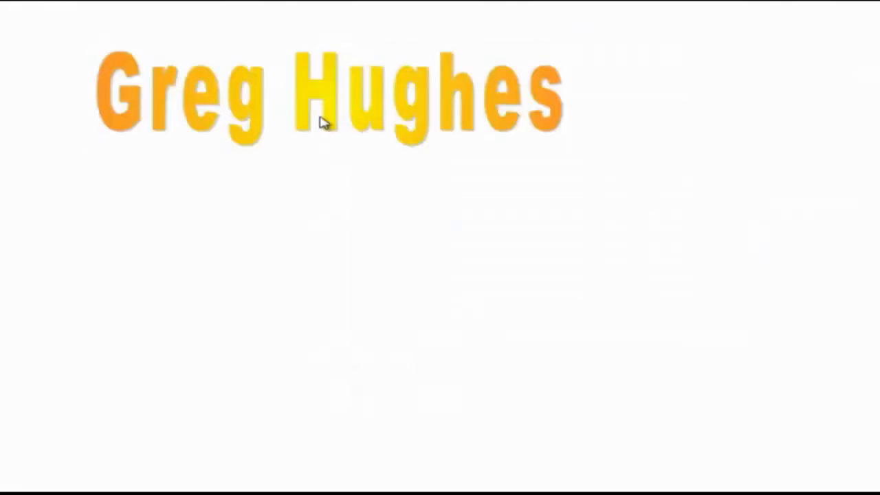
Clear the text art from the page, and draw a rectangle shape on the upper page, moved slightly down and left.
left_click(320, 119)
left_click_drag(320, 117, 318, 96)
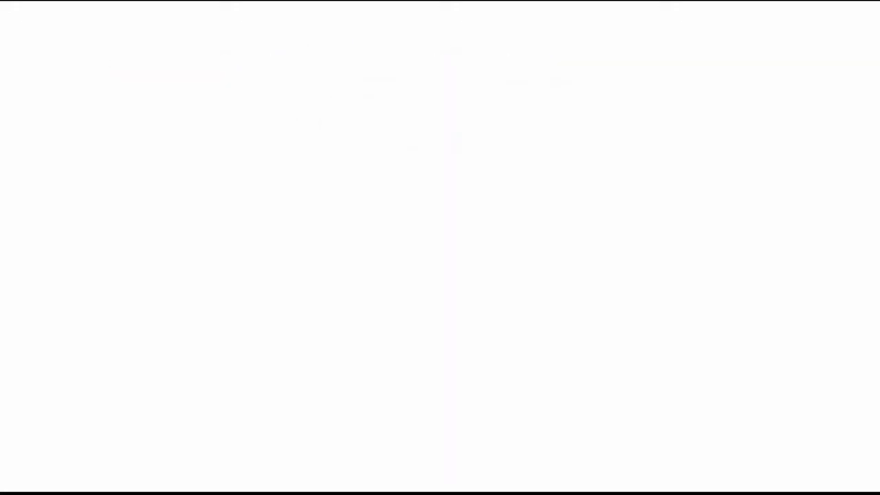
left_click_drag(179, 42, 514, 275)
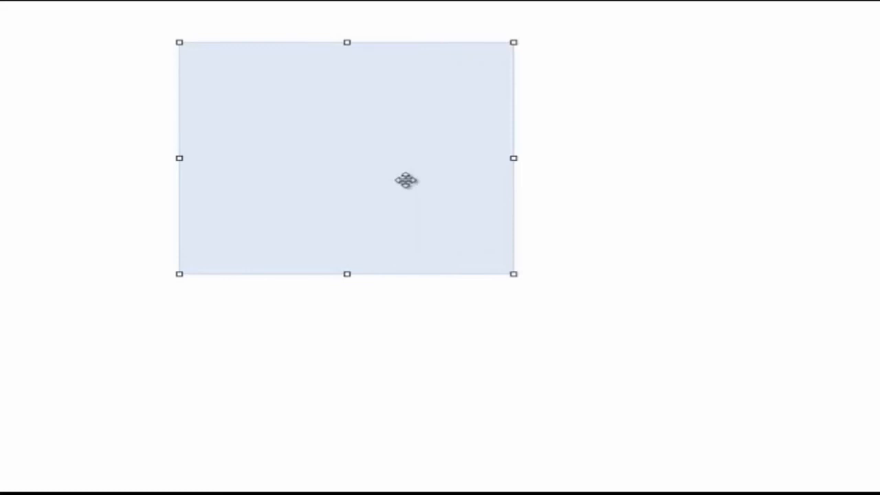
left_click(671, 153)
left_click_drag(321, 199, 221, 243)
Change the drawn shape's type from a plain rectangle to a rounded rectangle.
double_click(236, 228)
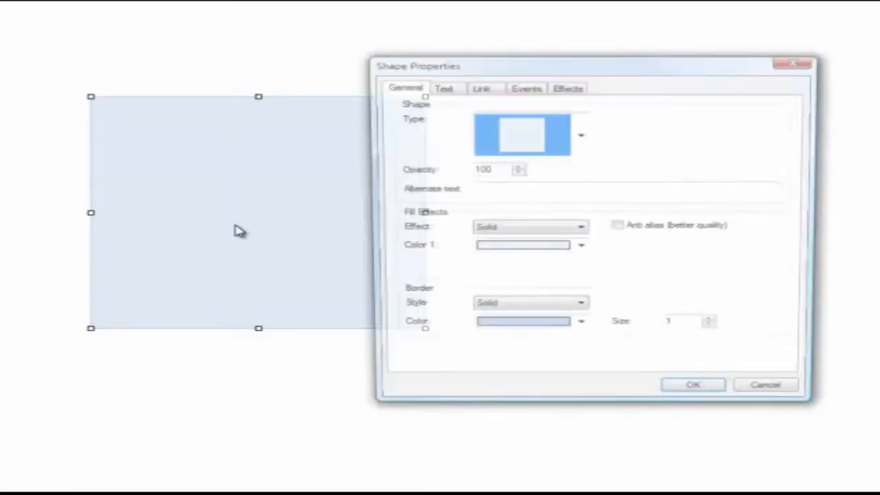
left_click(579, 136)
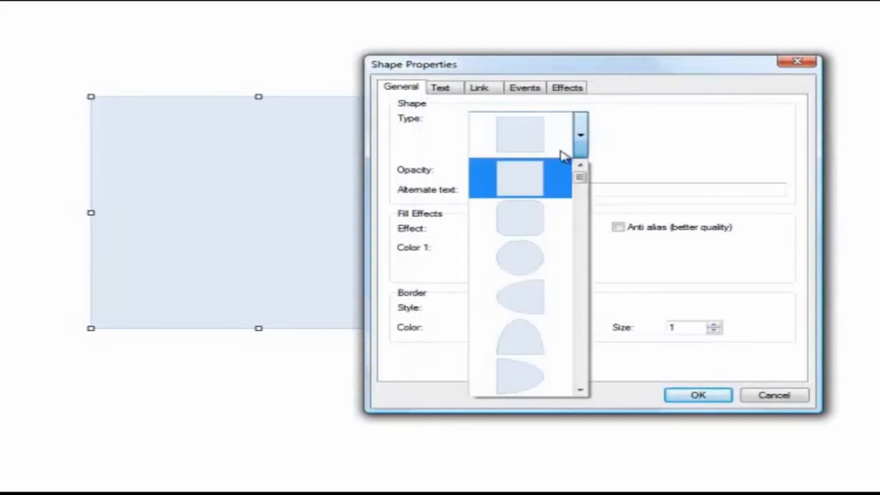
left_click(530, 216)
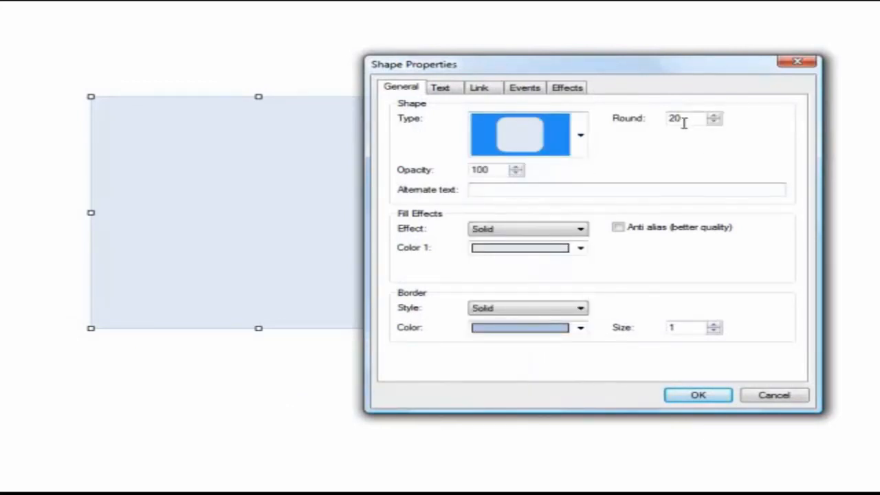
left_click(702, 396)
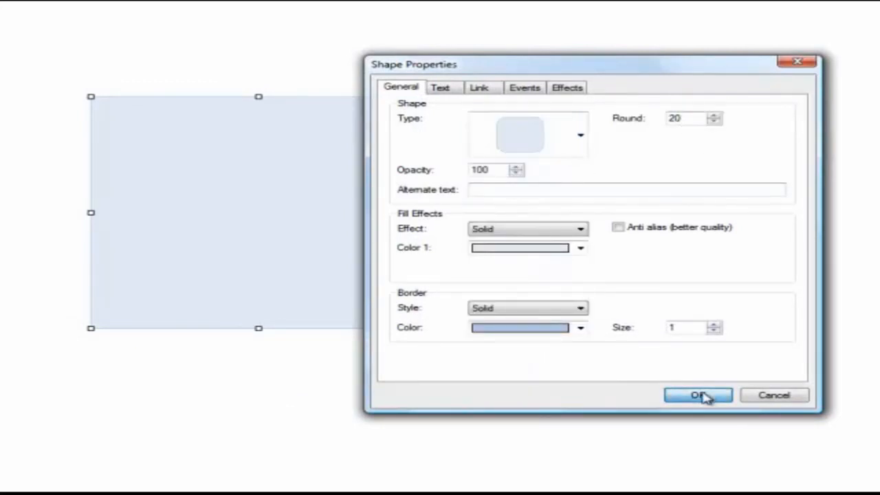
left_click(523, 321)
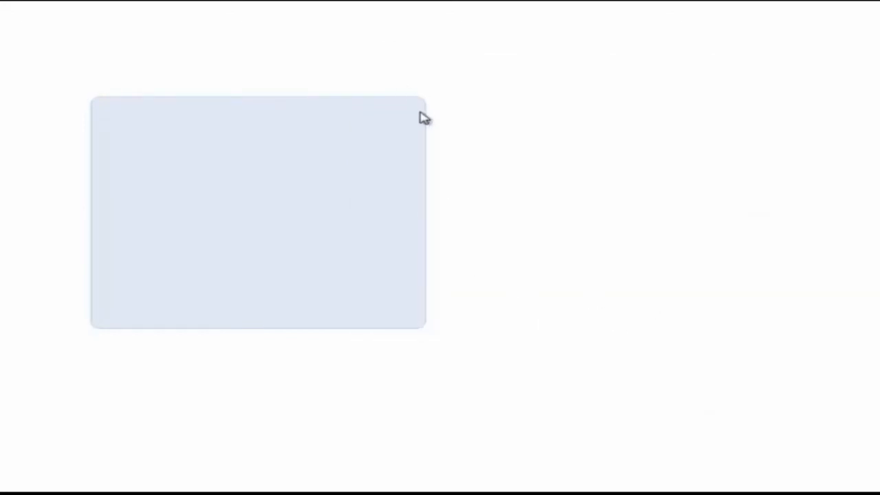
Set the rounded rectangle's corner rounding to 50.
double_click(300, 198)
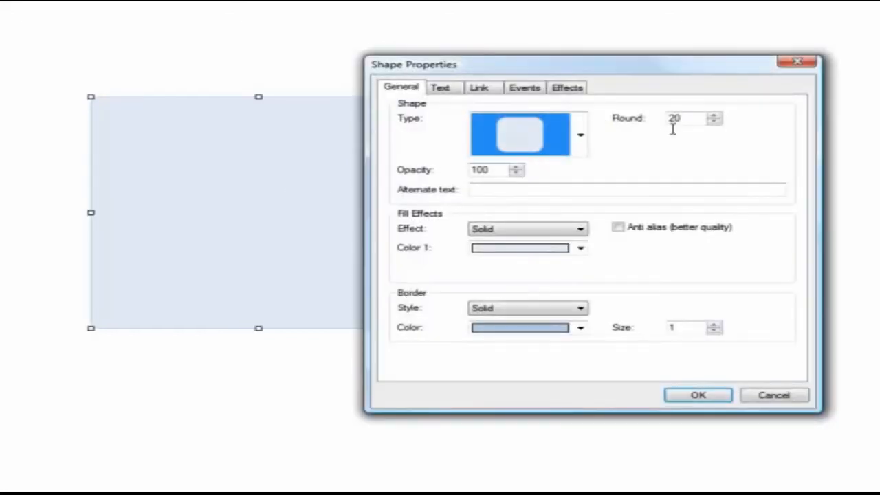
double_click(673, 120)
type("50")
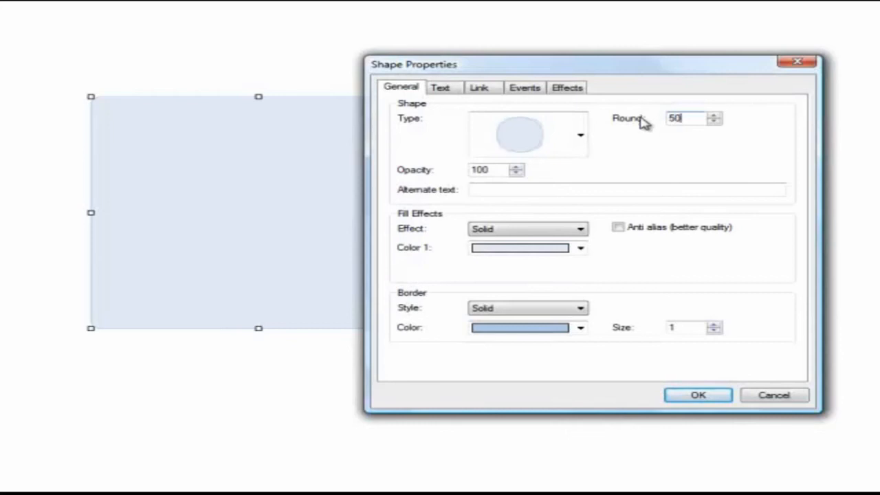
left_click(702, 398)
left_click(513, 337)
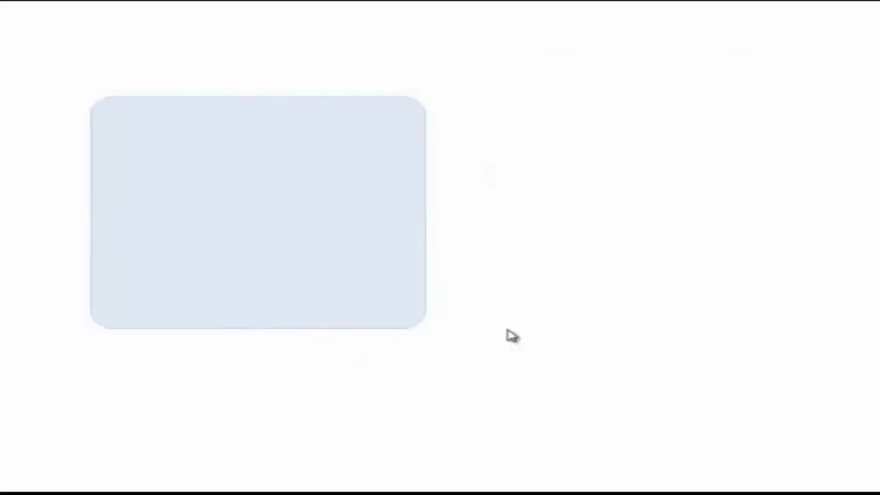
Move the rounded rectangle right and slightly up, and fill it with solid medium gray.
left_click_drag(301, 235, 354, 221)
double_click(355, 221)
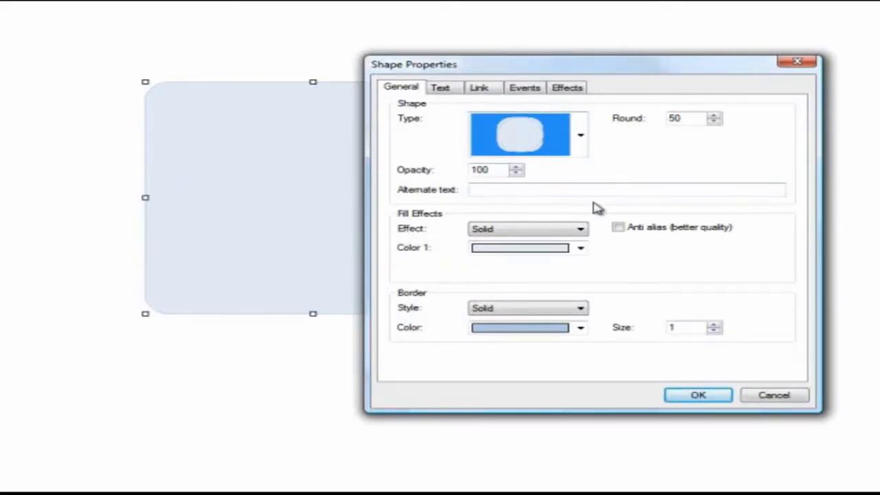
left_click(555, 250)
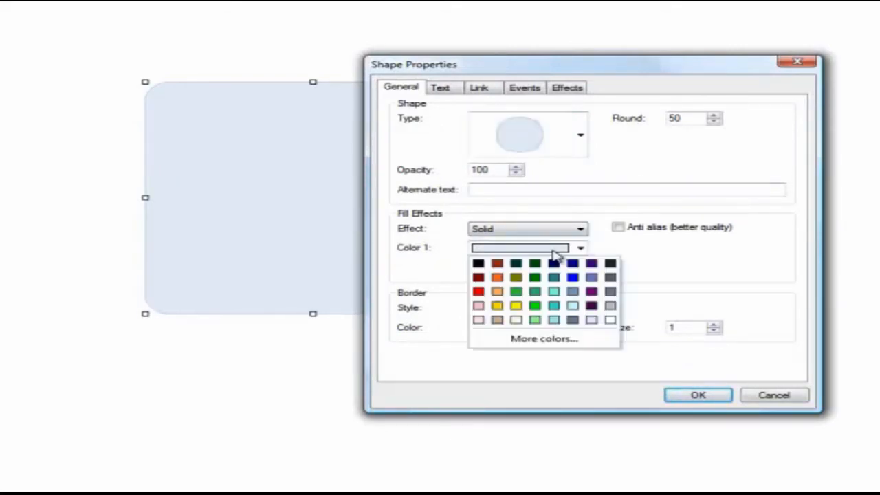
left_click(610, 292)
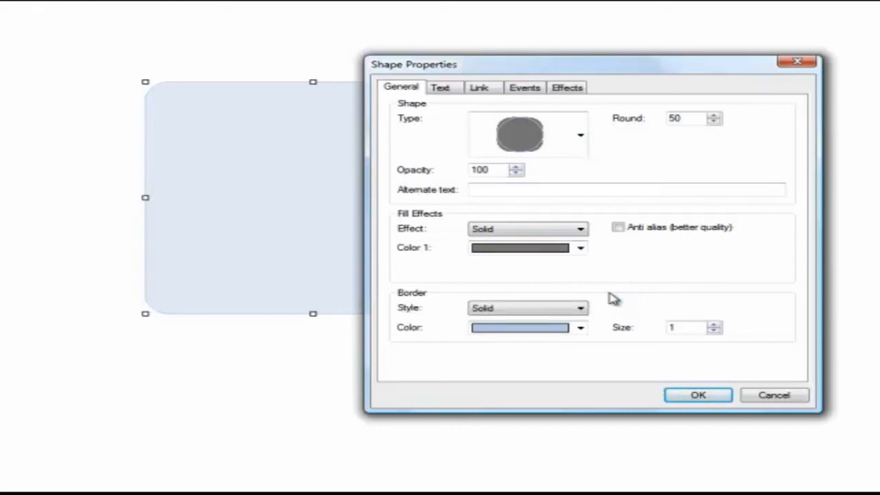
left_click(702, 402)
Give the rounded rectangle a gradient fill with light gray as the second color, and make its border black.
double_click(345, 201)
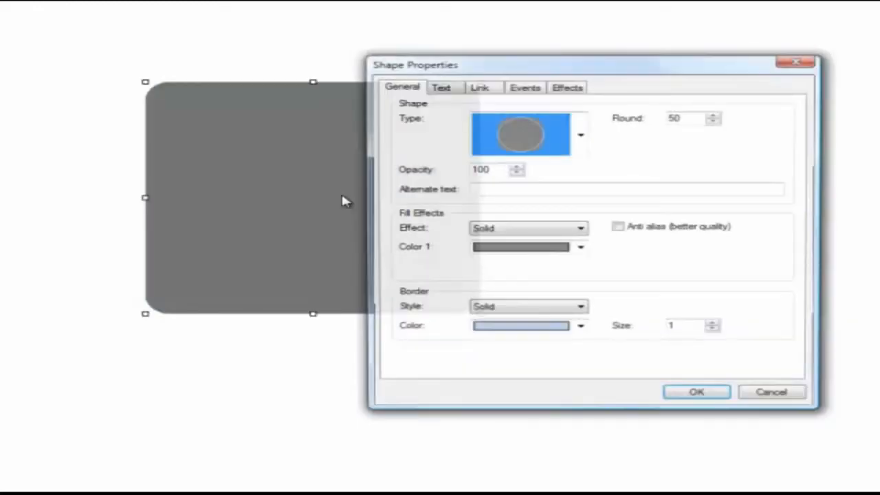
left_click(578, 230)
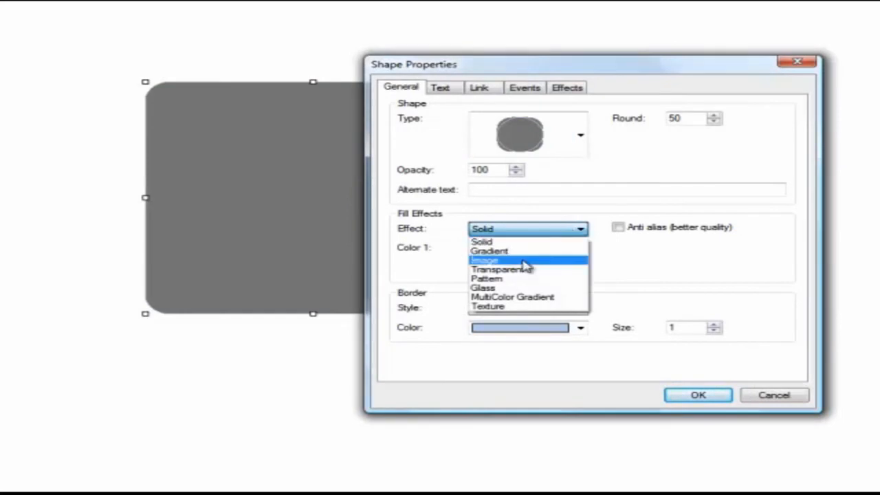
left_click(492, 252)
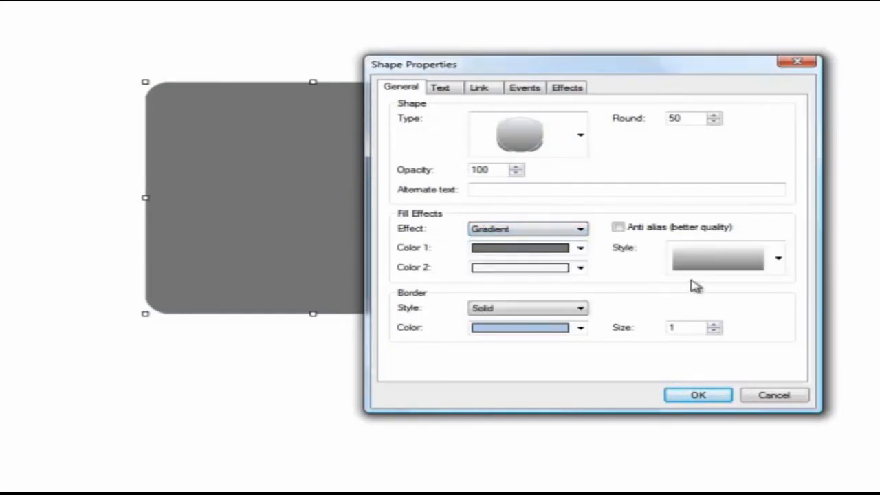
left_click(581, 269)
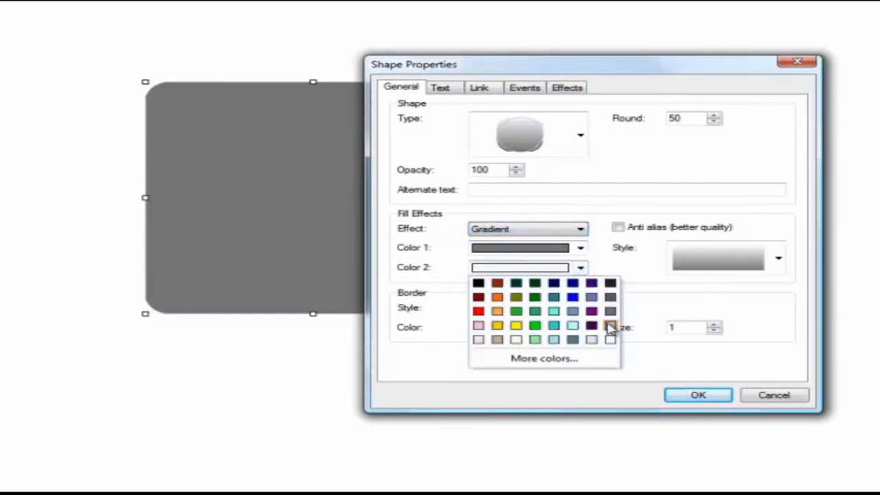
left_click(611, 326)
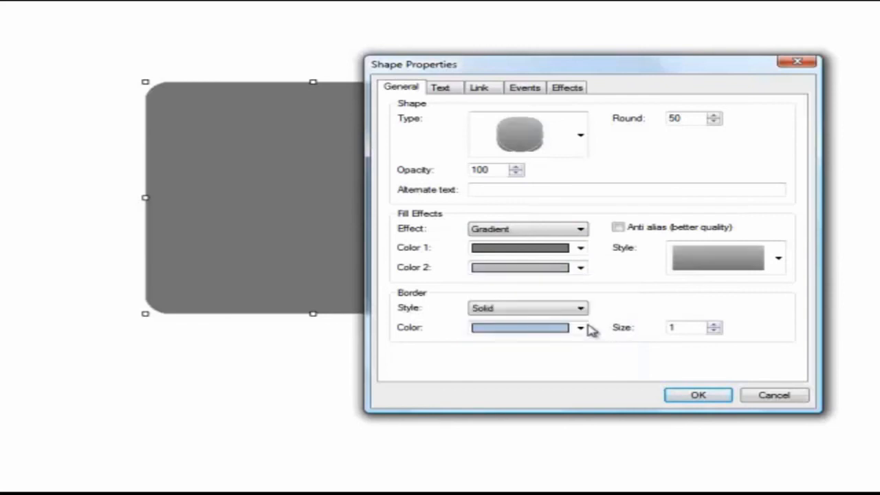
left_click(582, 328)
left_click(479, 343)
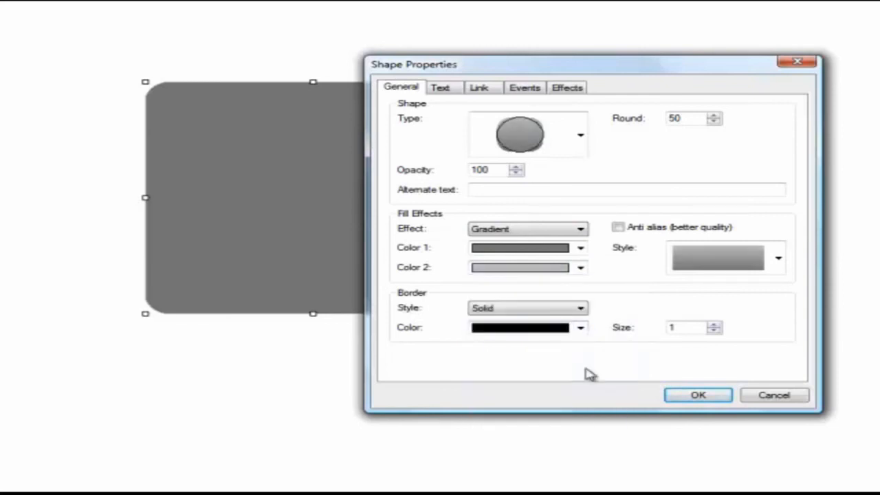
left_click(707, 398)
left_click(708, 283)
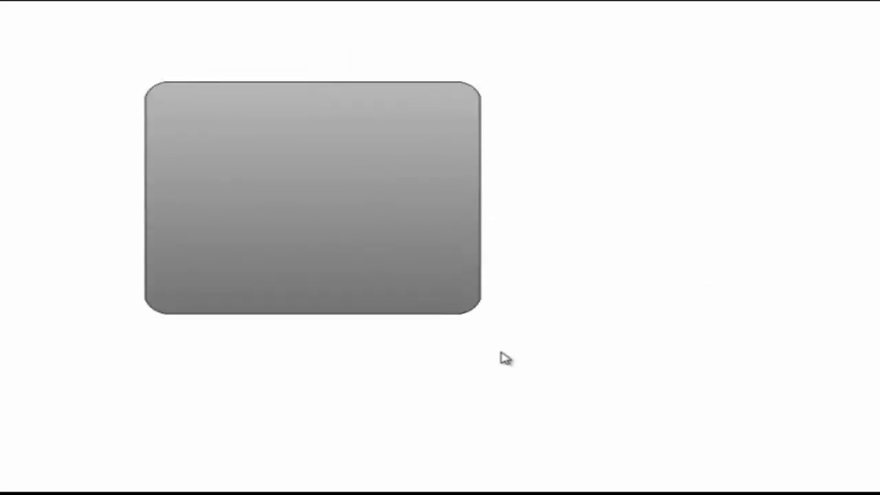
Shrink the gray rounded rectangle from its lower-right corner and move it toward the page's upper-left area.
left_click_drag(357, 173, 349, 153)
left_click_drag(473, 294, 371, 225)
left_click_drag(314, 184, 283, 197)
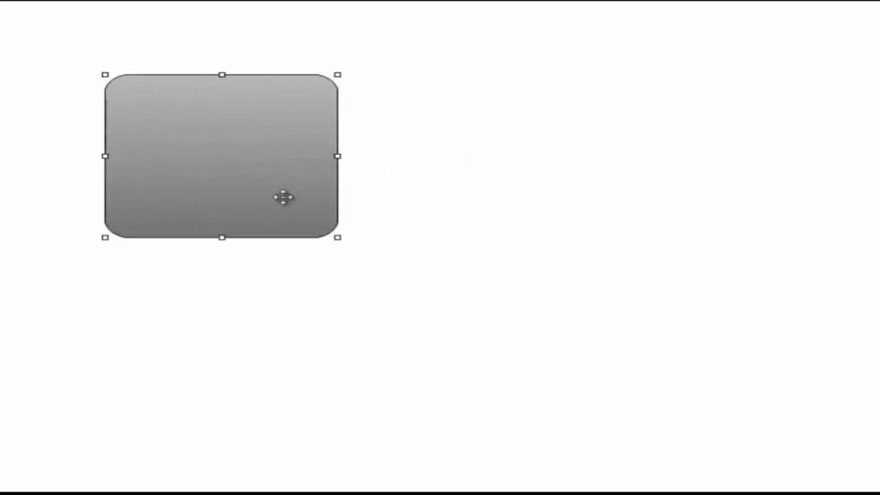
Make two copies of the gray rounded rectangle and line them up in a row to its right.
left_click(475, 218)
left_click(268, 192)
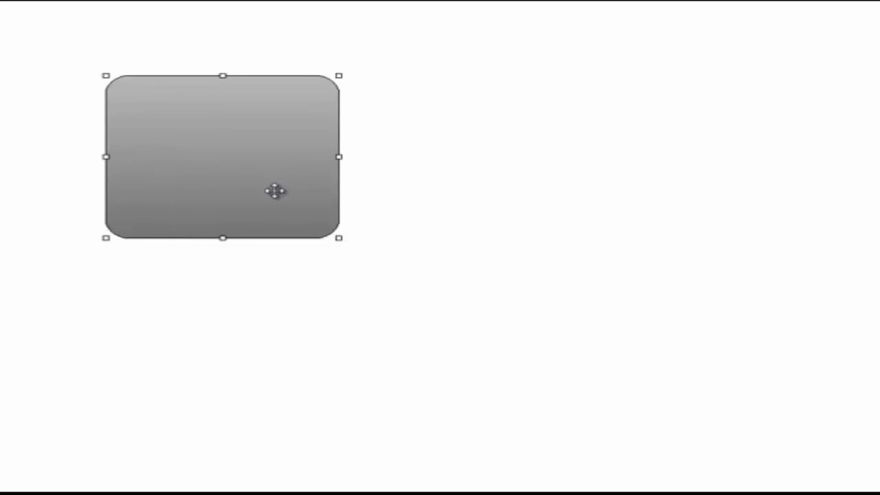
key("ctrl+v")
left_click_drag(391, 271, 467, 158)
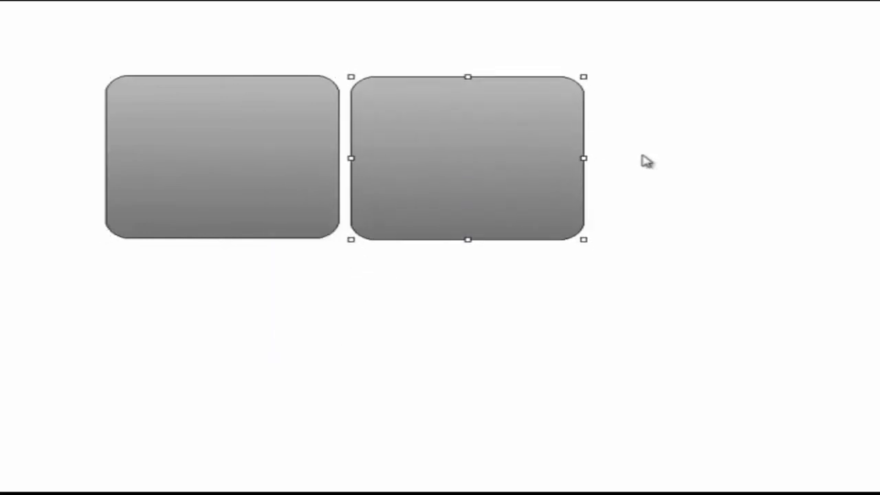
left_click(680, 177)
left_click(497, 192)
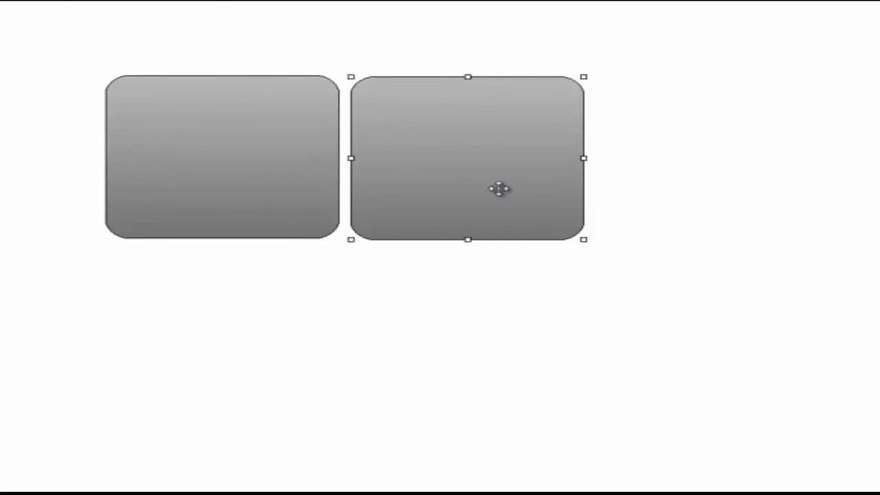
left_click_drag(567, 210, 691, 150)
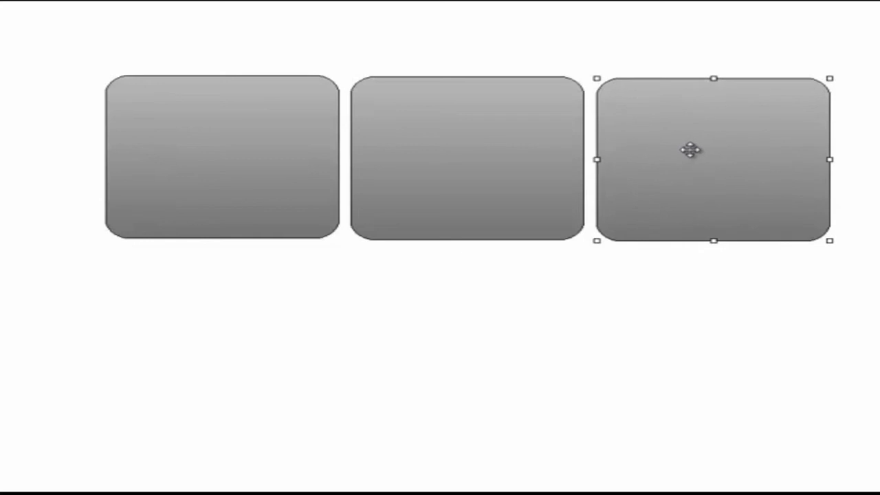
left_click(685, 302)
Change the shape type of the leftmost rounded rectangle to an oval thought bubble.
double_click(257, 192)
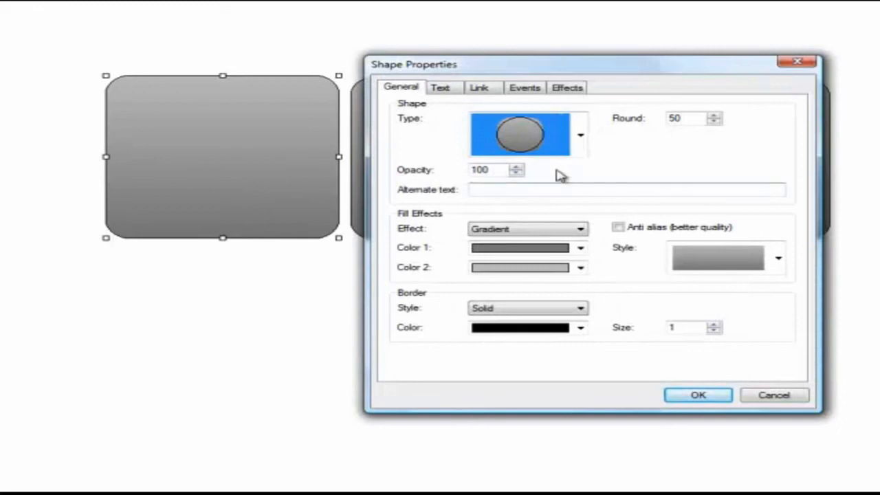
left_click(581, 135)
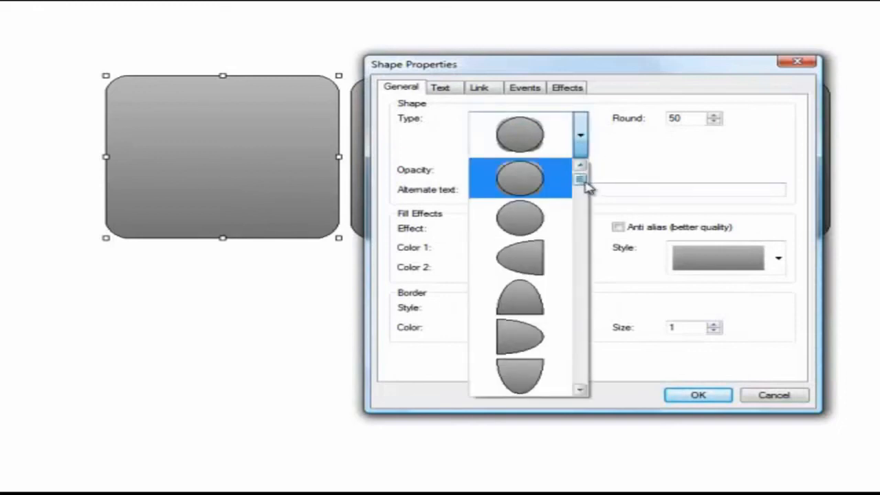
left_click_drag(582, 171, 579, 289)
left_click(519, 267)
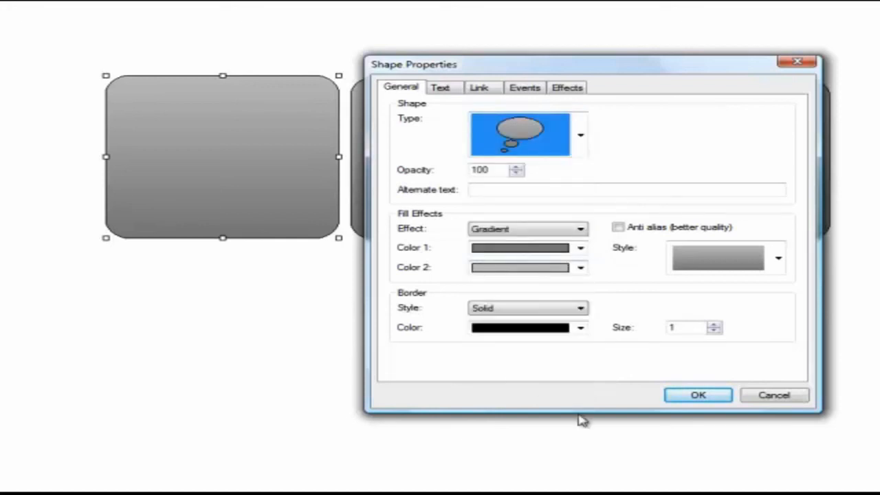
left_click(687, 401)
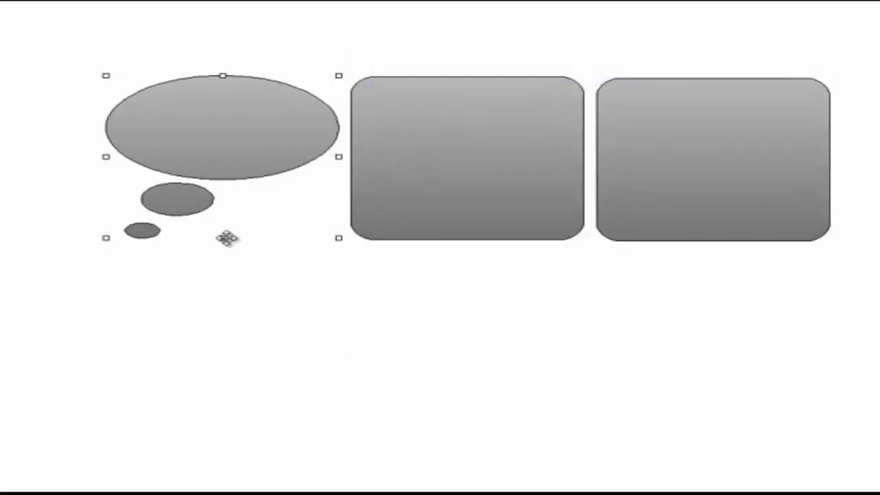
Give the thought bubble a Glass fill in red and move it slightly down and left.
double_click(244, 153)
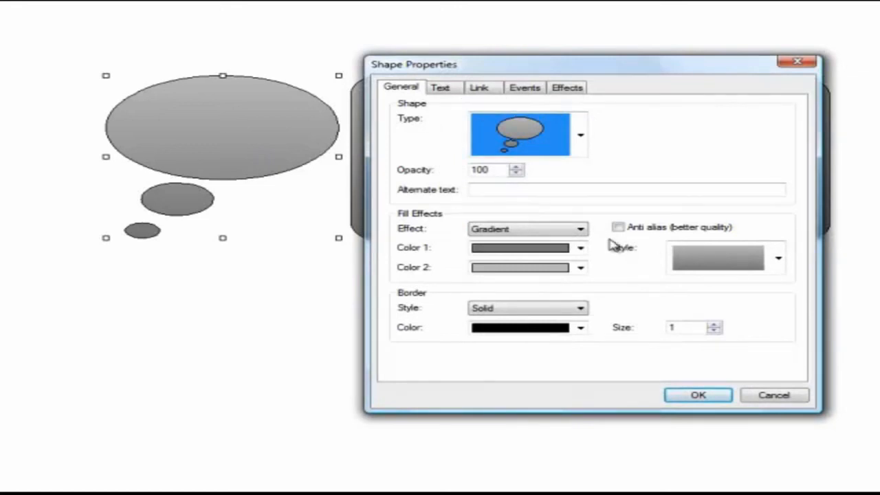
left_click(582, 229)
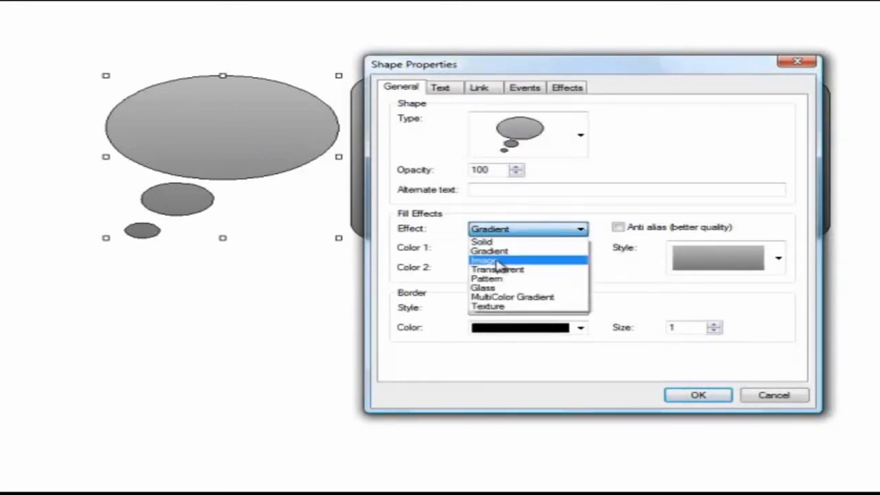
left_click(486, 288)
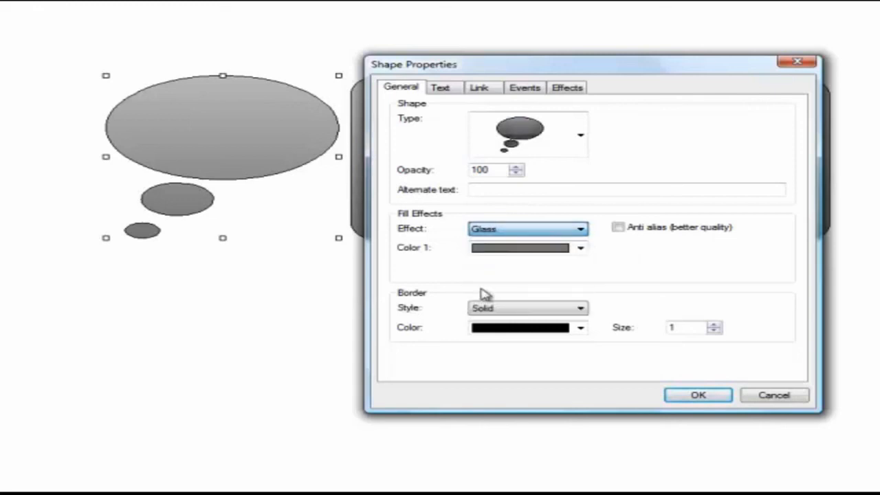
left_click(581, 249)
left_click(479, 294)
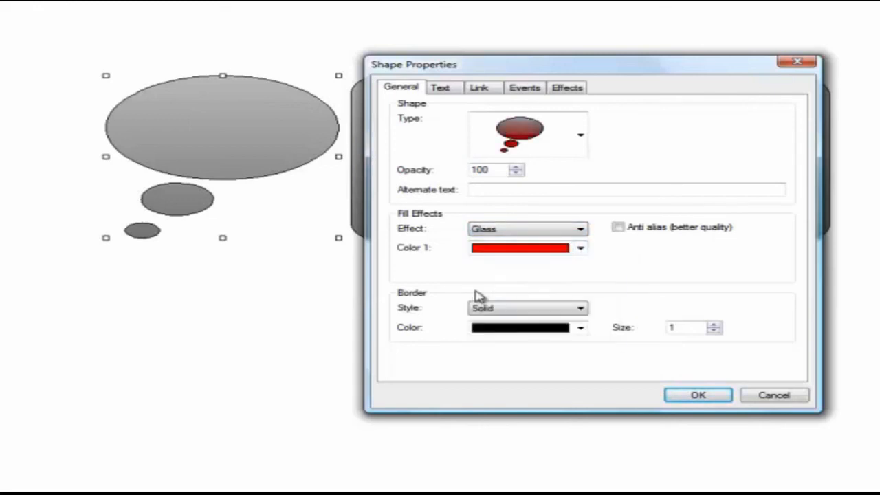
left_click(690, 396)
left_click_drag(223, 161, 212, 167)
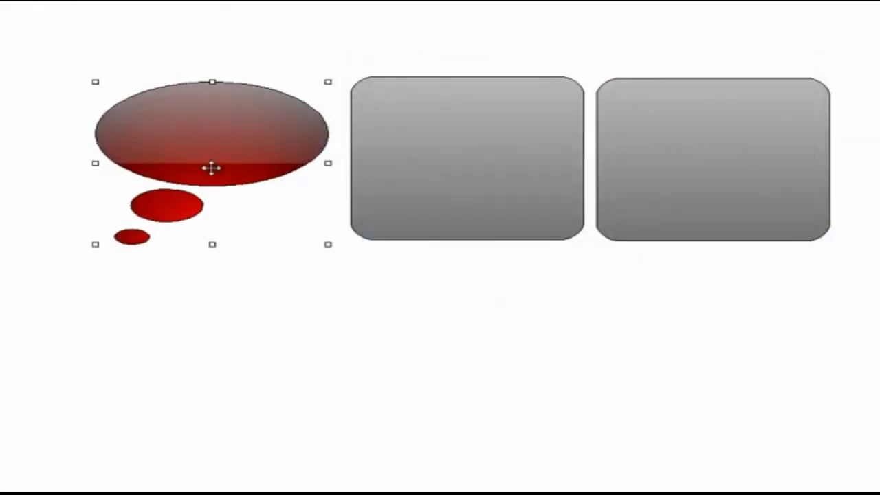
left_click(379, 371)
Give the red thought bubble a Linear Blur shadow with x and y offsets of 5.
double_click(228, 179)
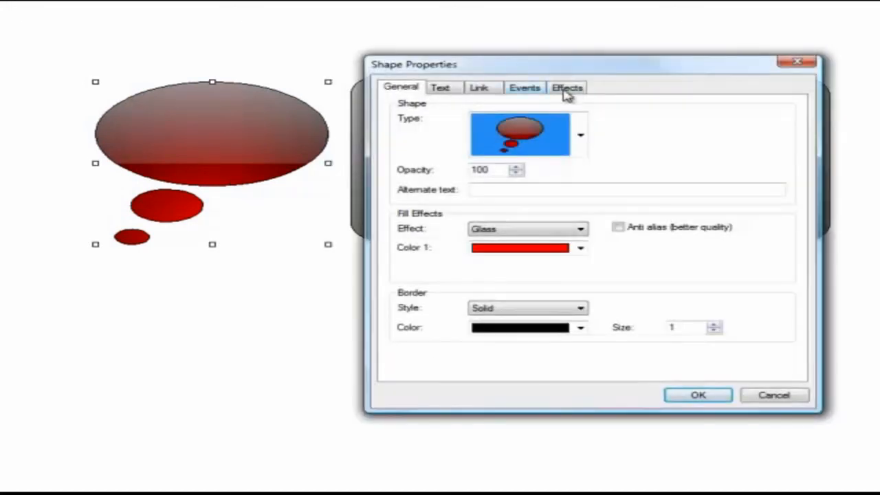
left_click(567, 91)
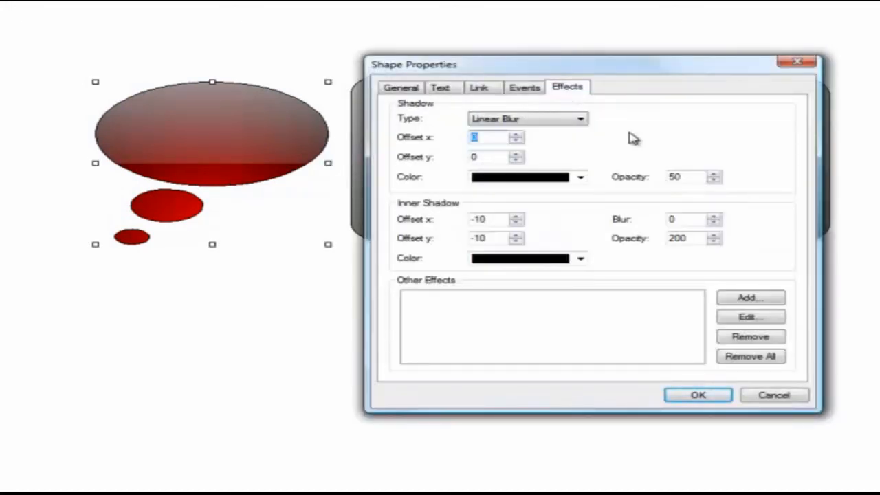
left_click(516, 135)
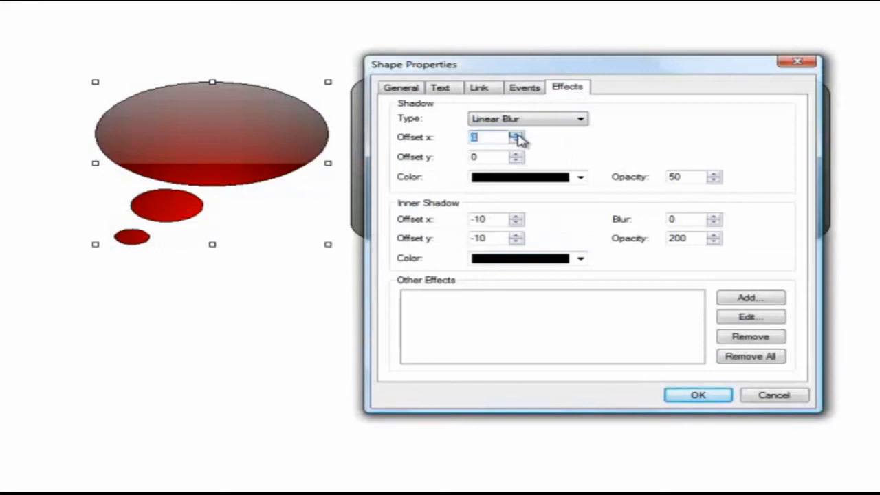
left_click(517, 156)
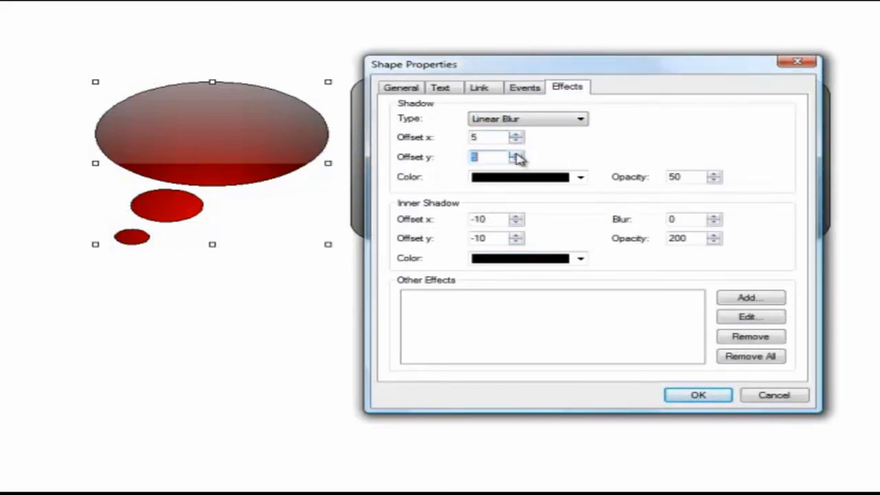
left_click(699, 395)
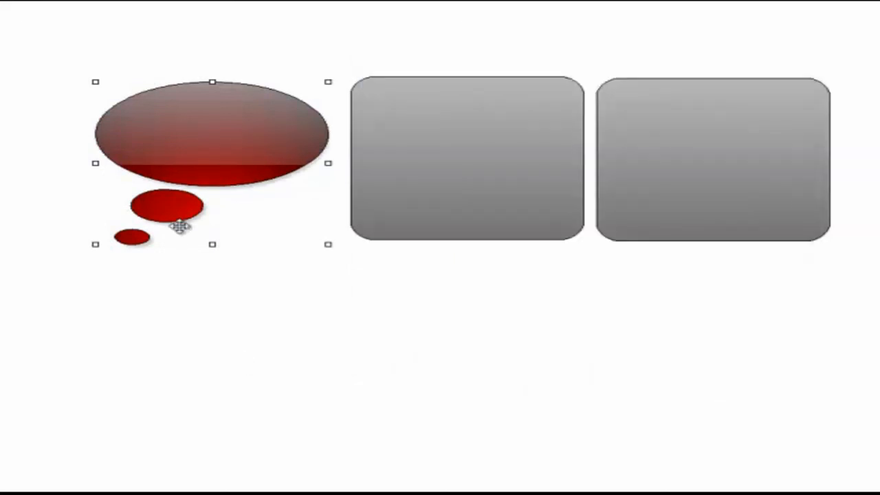
Set the x and y offsets of the thought bubble's shadow to 20.
double_click(255, 158)
left_click(557, 91)
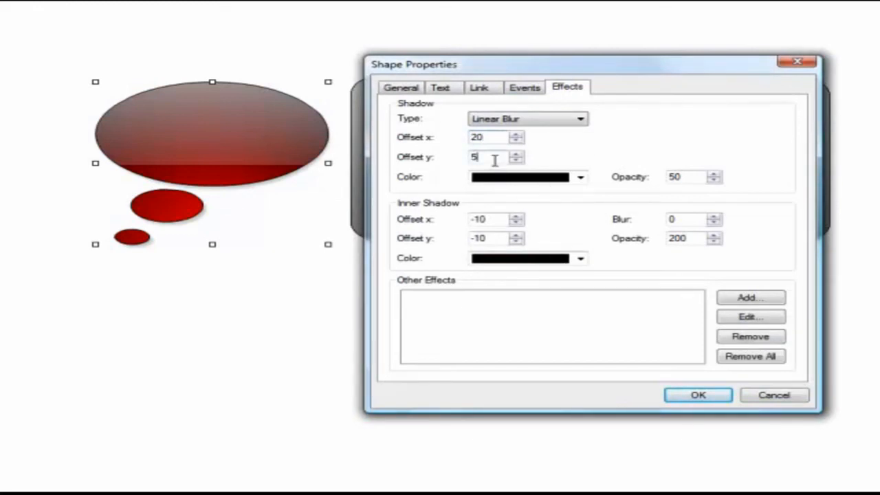
key("BackSpace")
type("20")
left_click(723, 399)
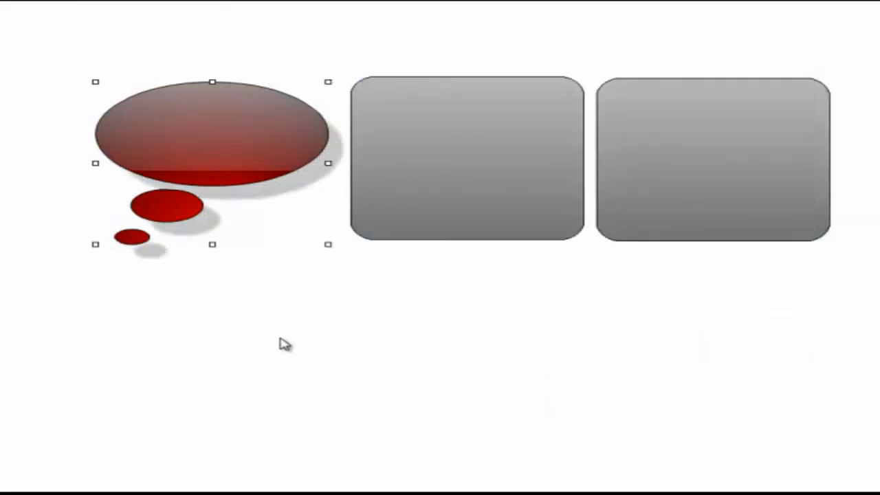
Set the thought bubble's shadow opacity to 100 and move the bubble slightly up and left.
double_click(266, 206)
left_click(568, 91)
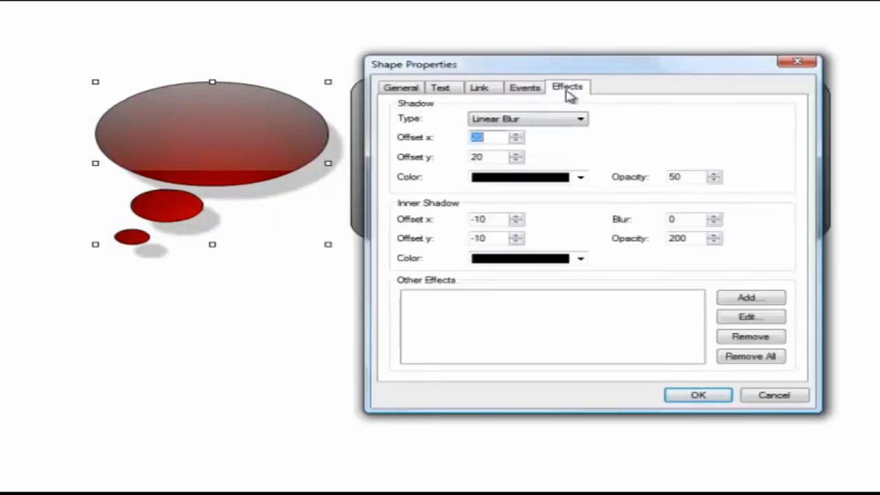
left_click_drag(686, 177, 650, 177)
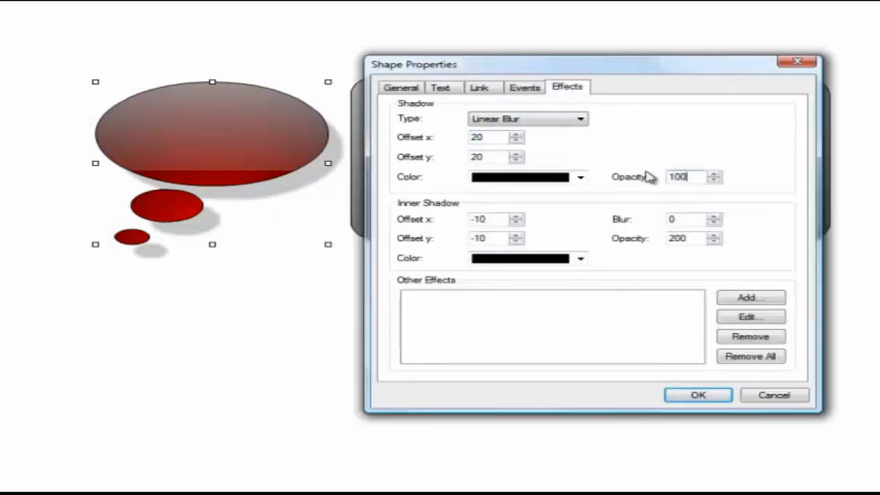
left_click(727, 394)
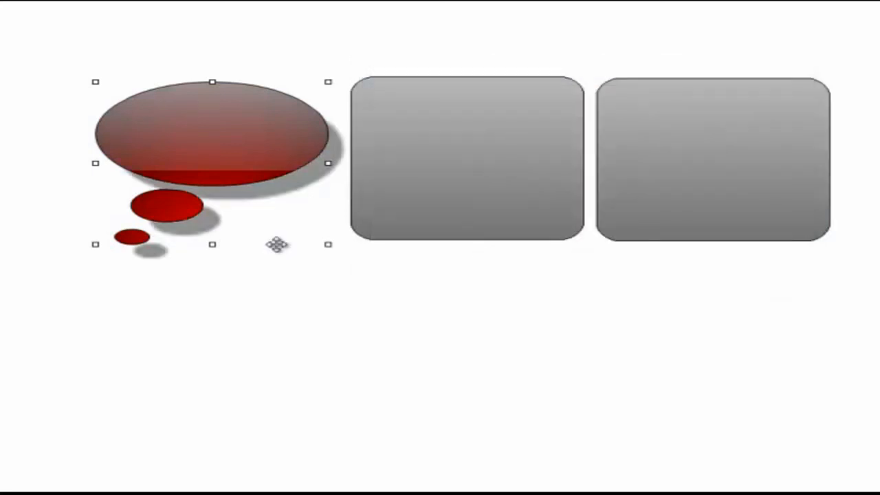
left_click_drag(241, 163, 232, 155)
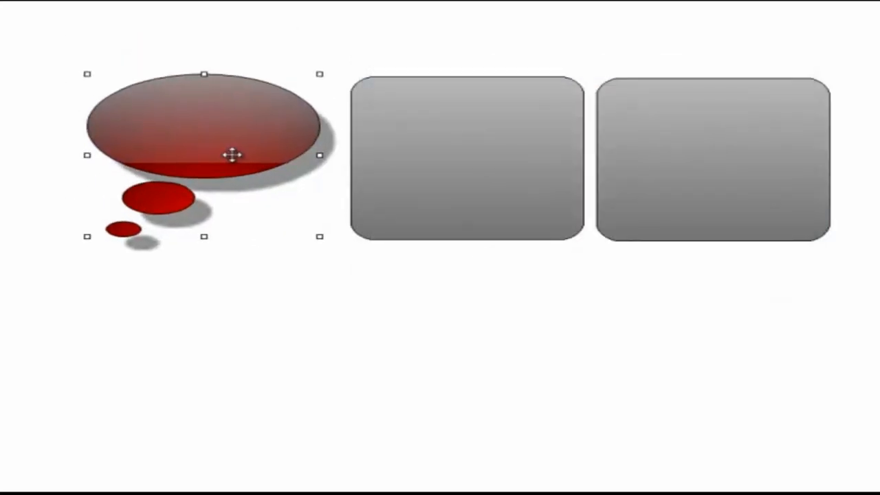